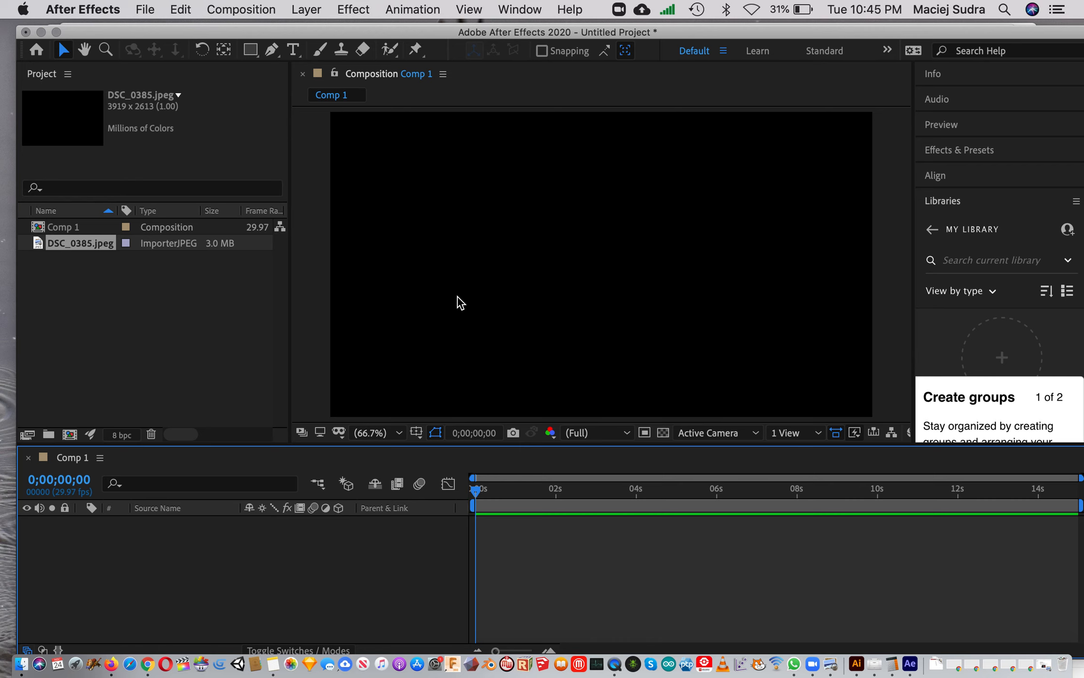
Import the desktop video file keyframes and layers.mov into the project as footage.
key("super+i")
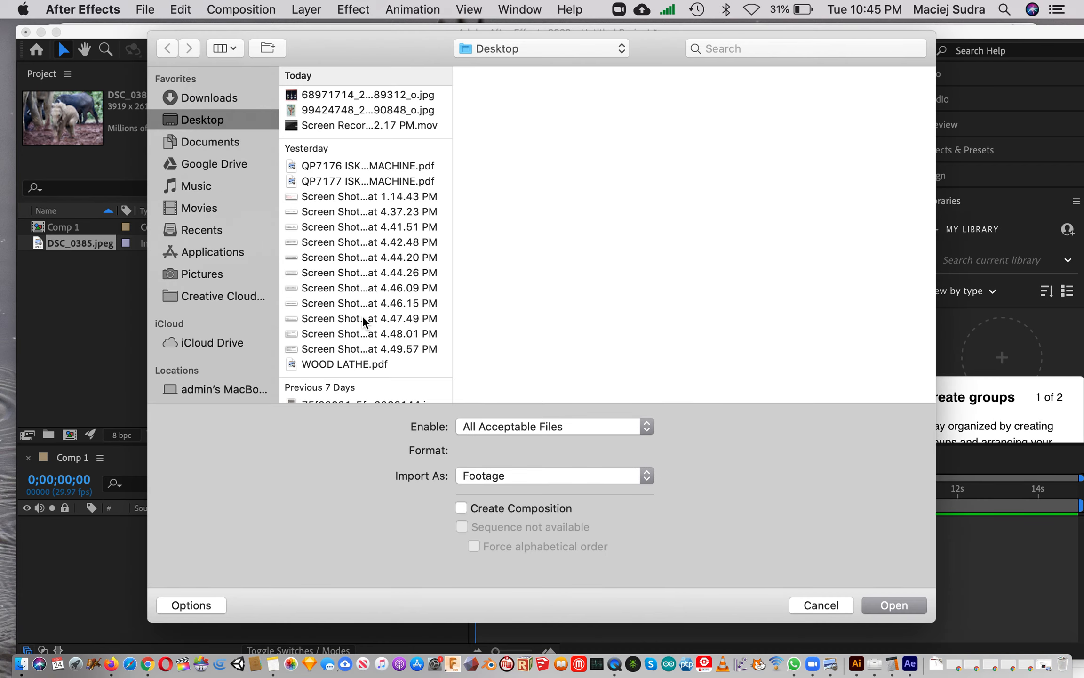
scroll(363, 322, "down", 10)
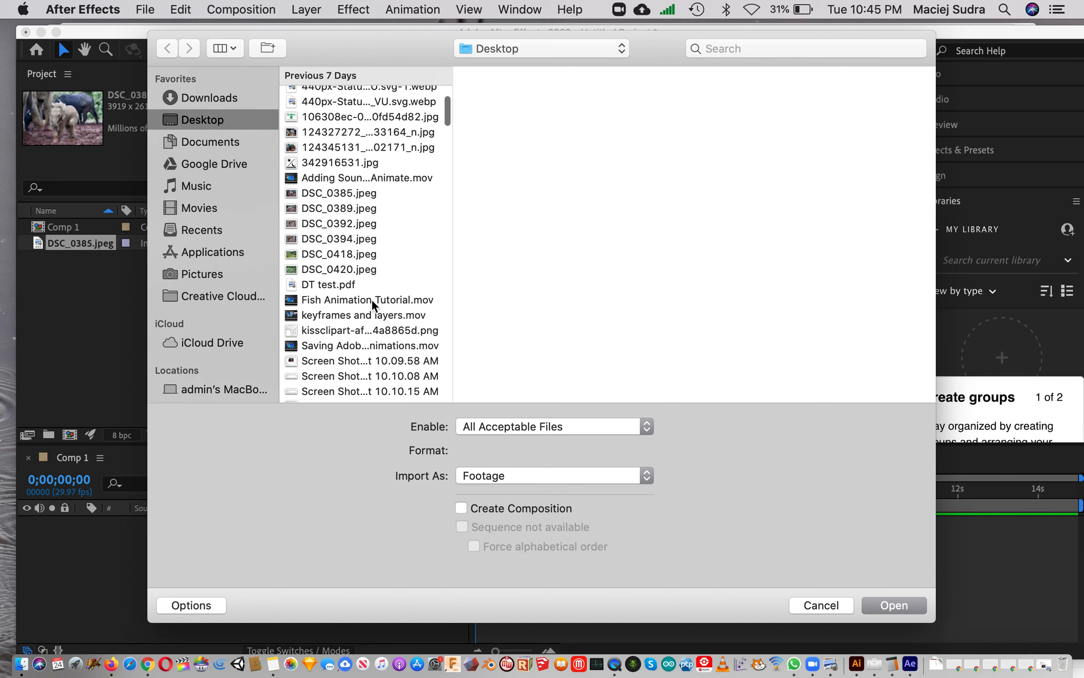
left_click(372, 302)
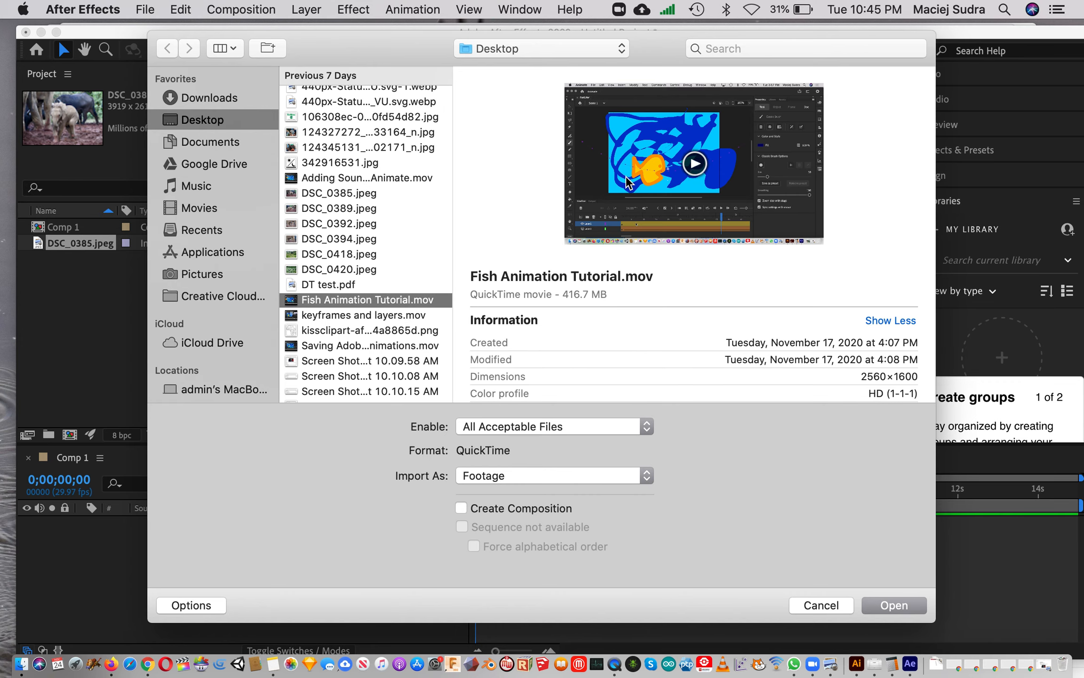
left_click(388, 318)
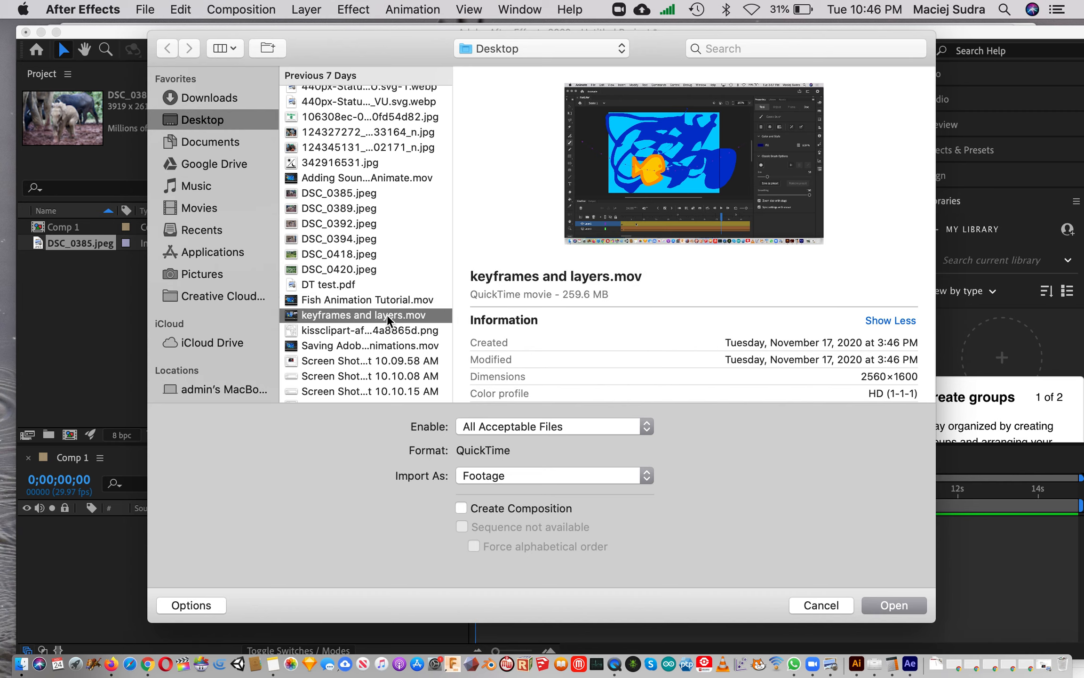
left_click(383, 304)
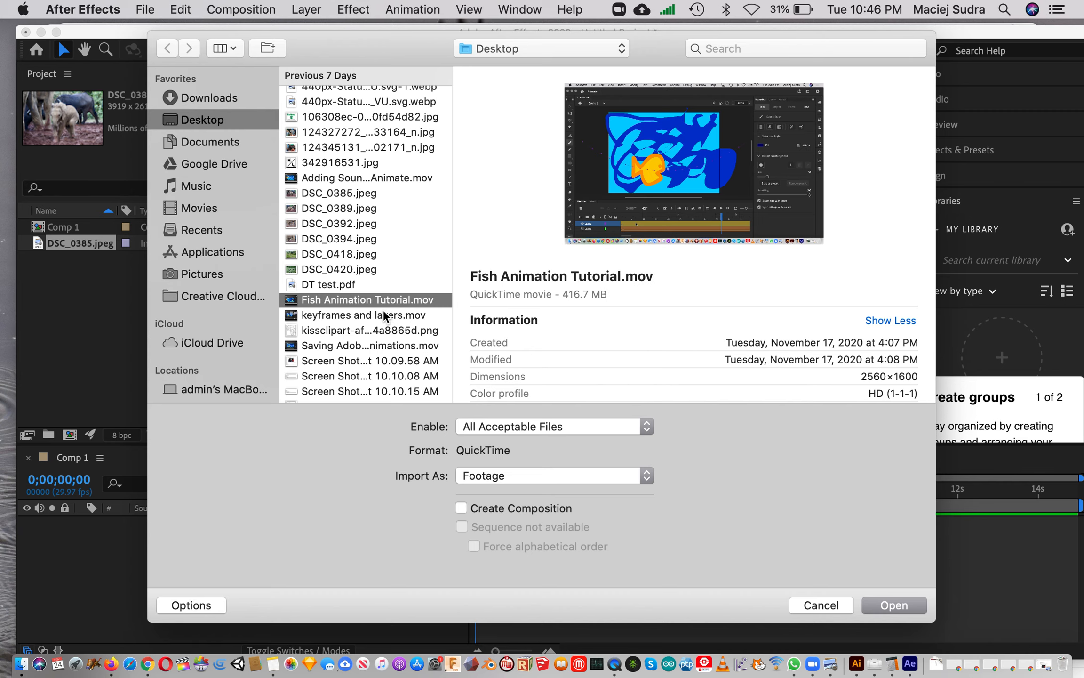
left_click(385, 316)
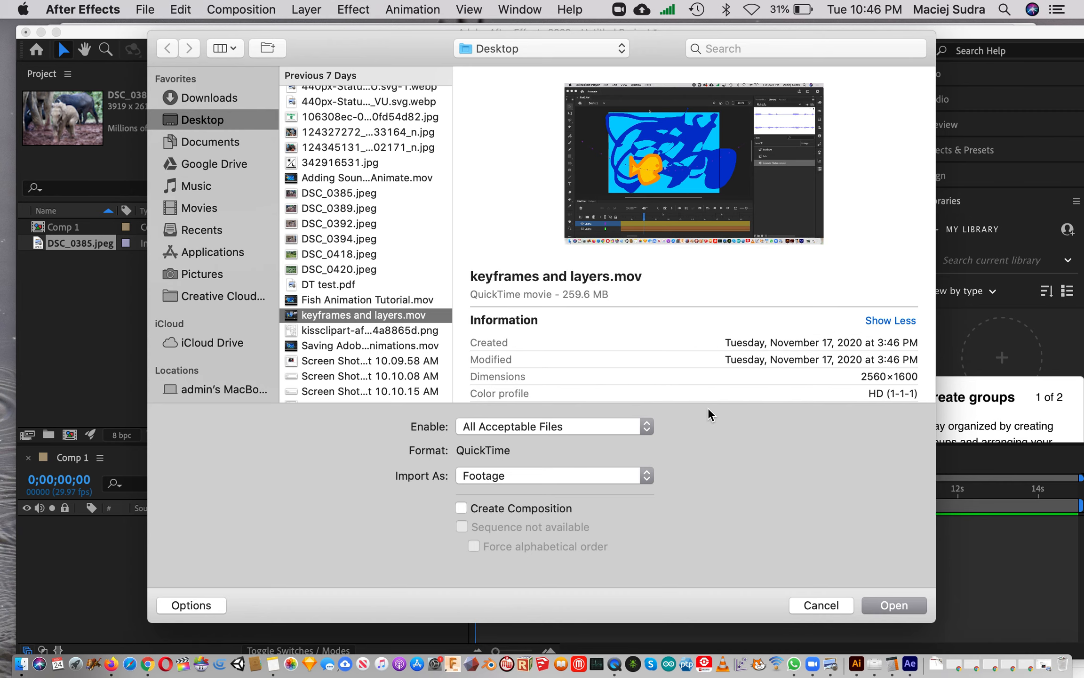
left_click(898, 606)
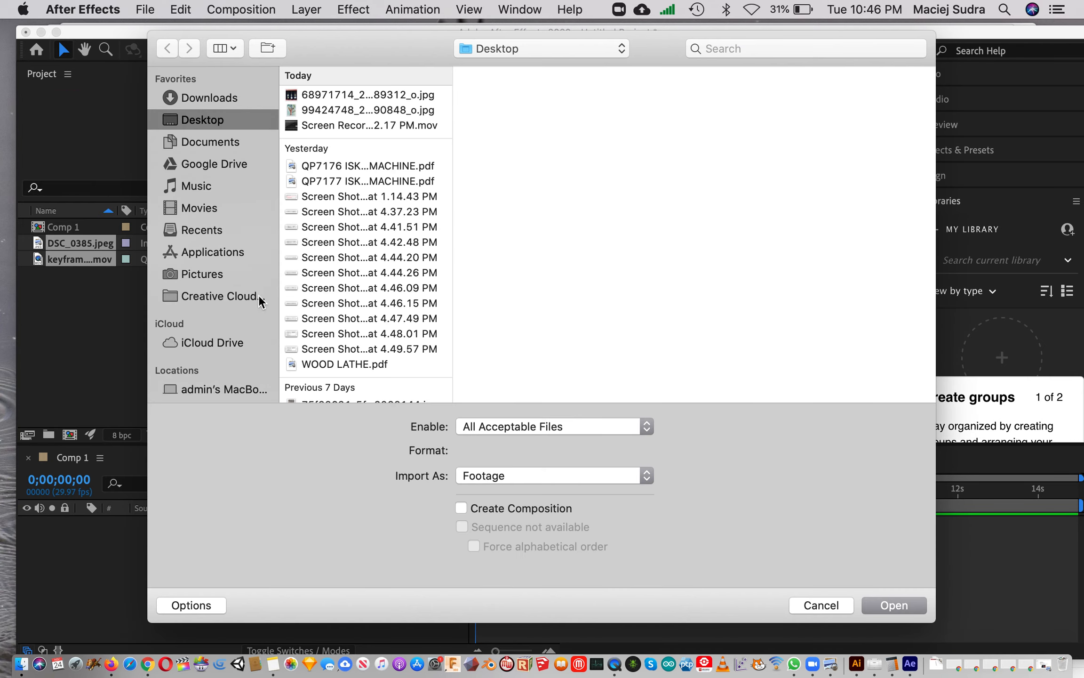
left_click(830, 609)
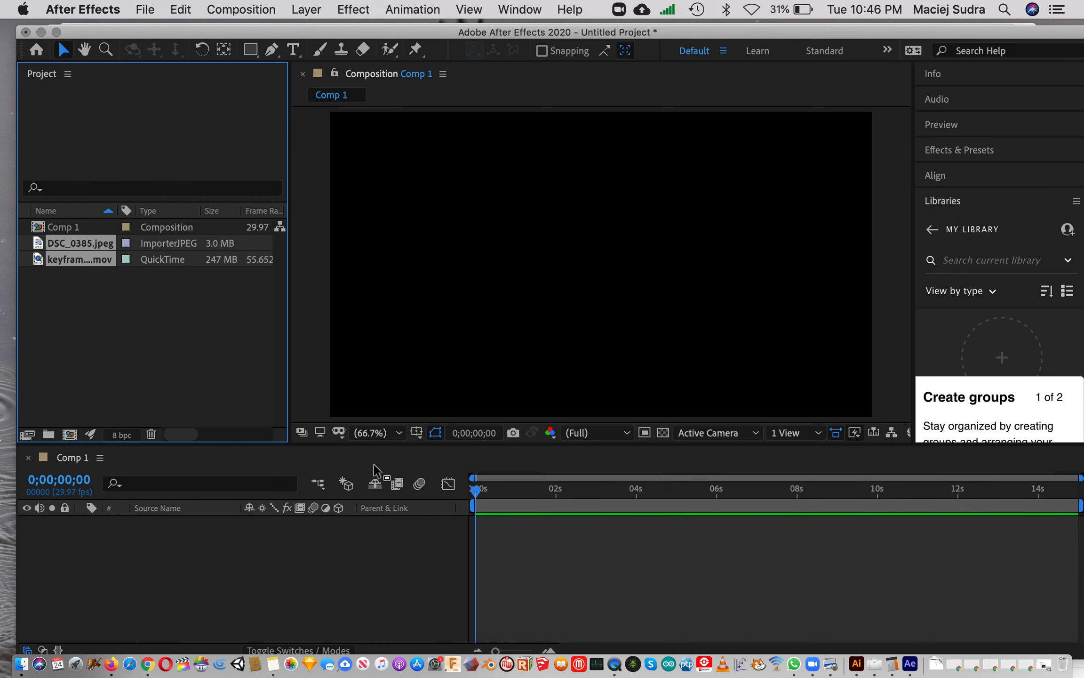
left_click(163, 348)
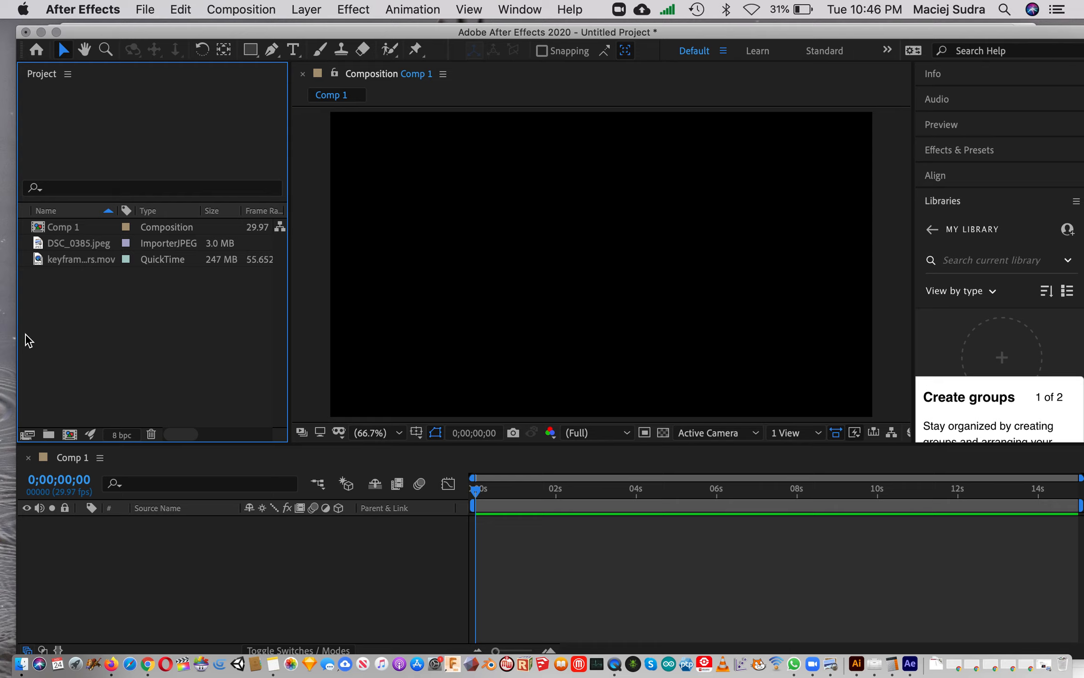
Place the DSC_0385.jpeg image in Comp 1 and shift it slightly within the frame.
left_click(87, 244)
left_click_drag(38, 245, 631, 294)
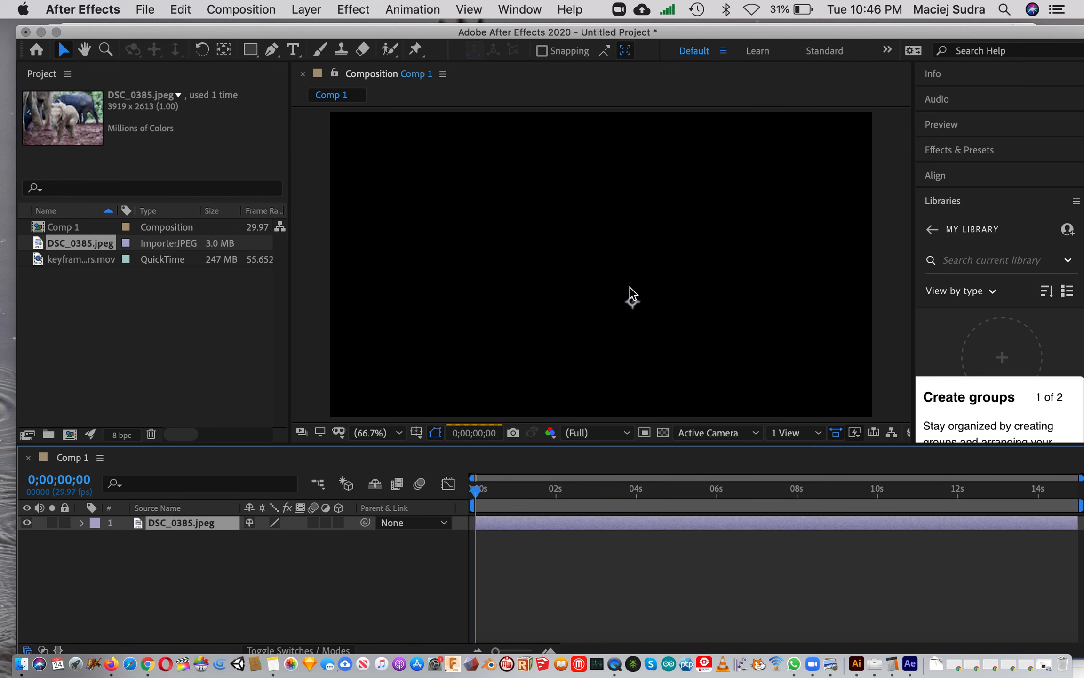
left_click_drag(617, 234, 609, 259)
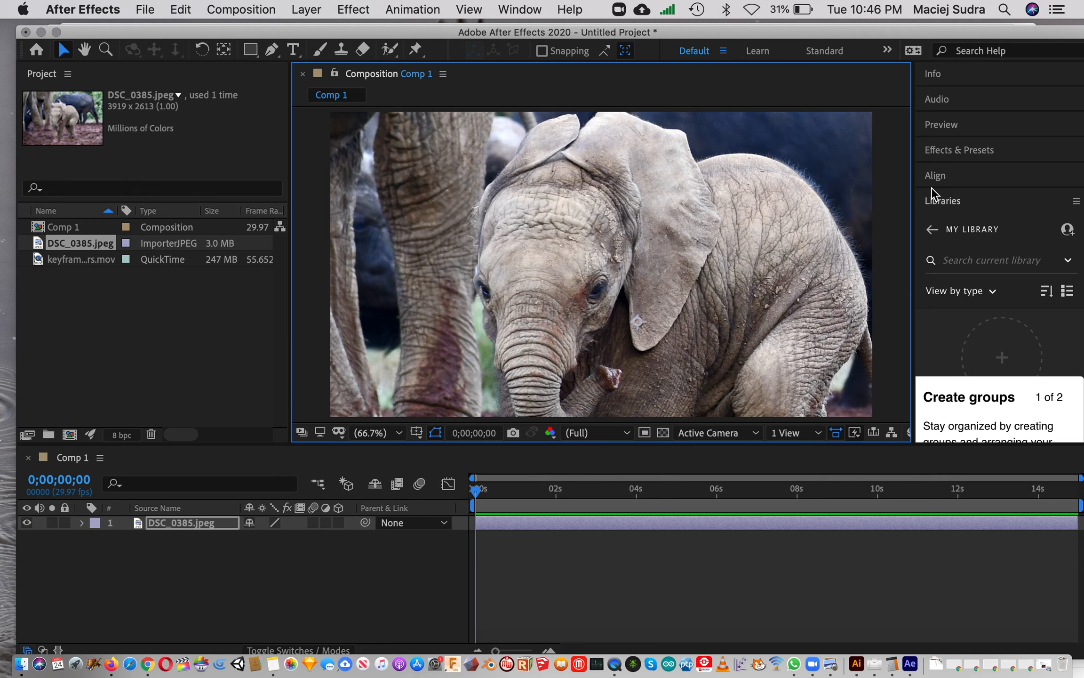
Trim the end of the DSC_0385.jpeg layer so that it lasts about 6 seconds.
left_click_drag(885, 36, 839, 38)
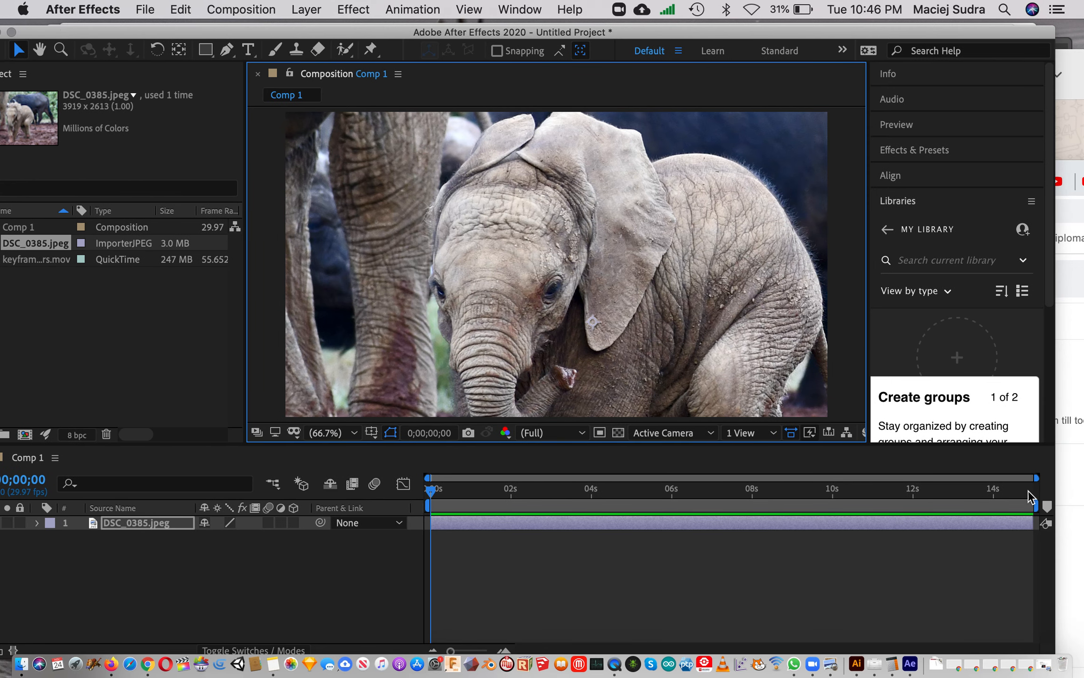
left_click_drag(1029, 524, 675, 529)
left_click_drag(408, 36, 441, 32)
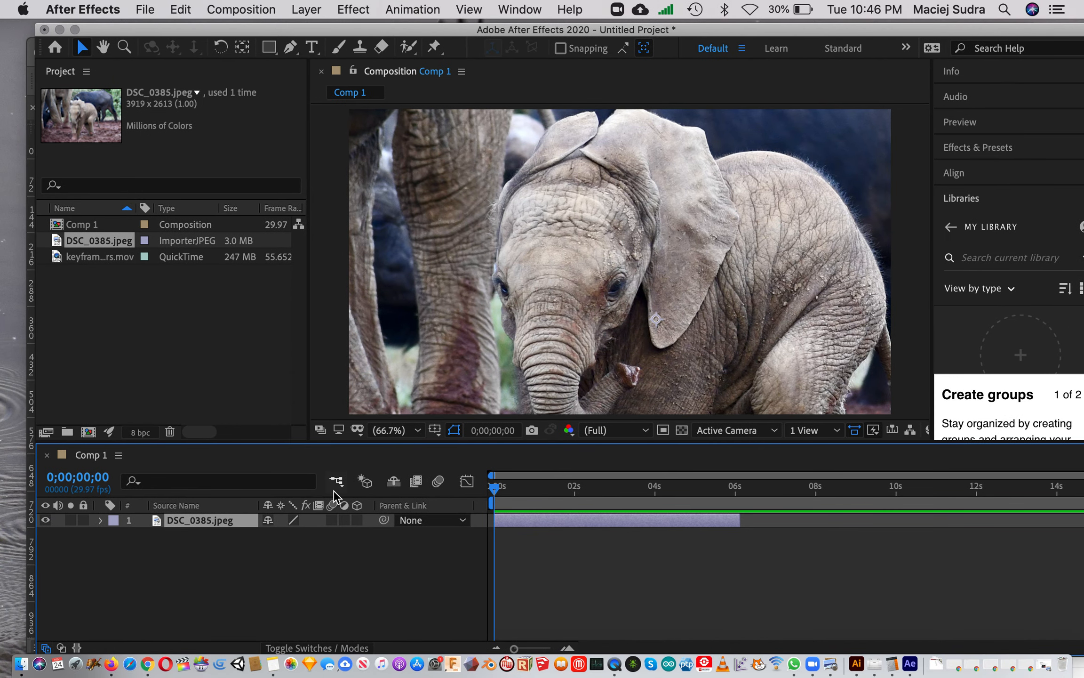
Add keyframes and layers.mov to Comp 1 as the layer above the elephant image.
left_click(99, 258)
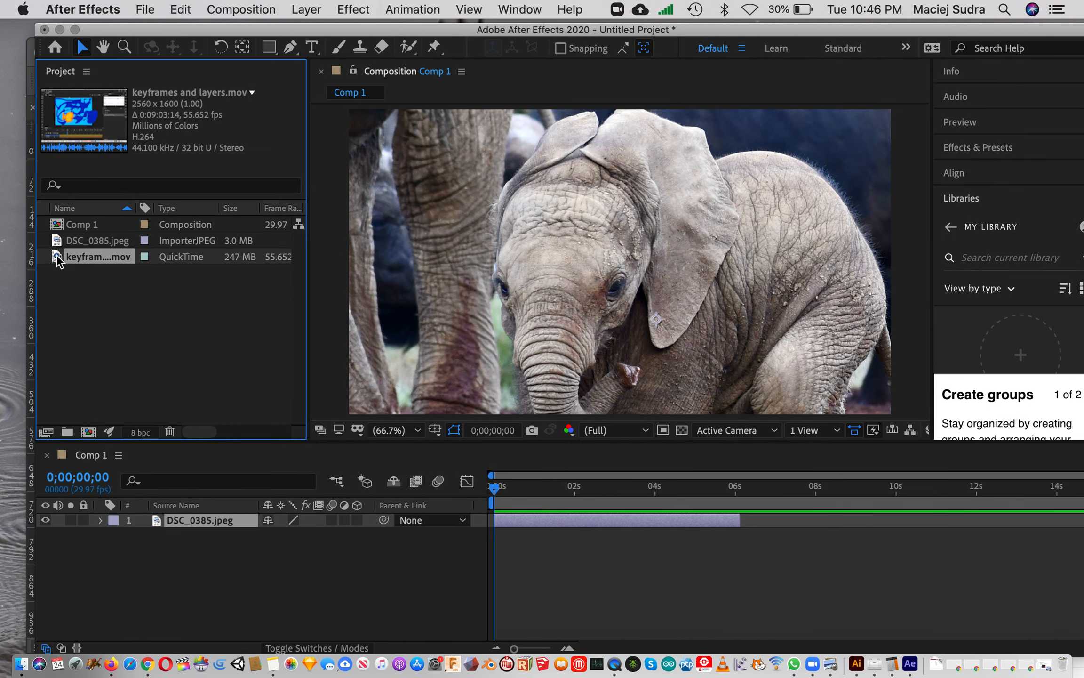
left_click_drag(68, 259, 642, 258)
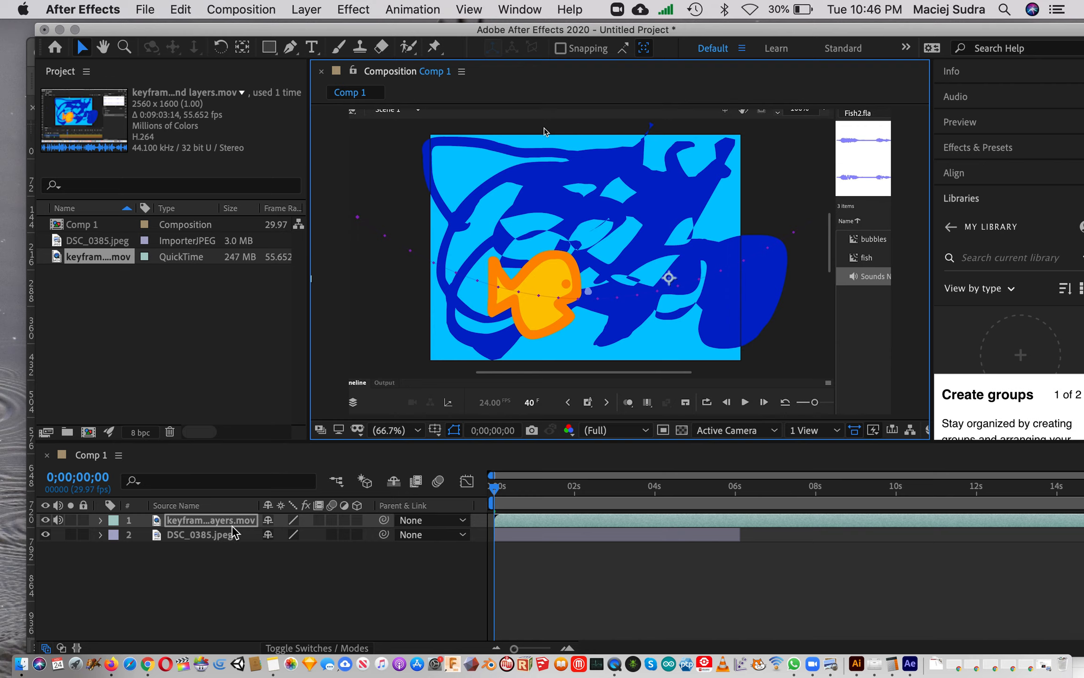
left_click(354, 599)
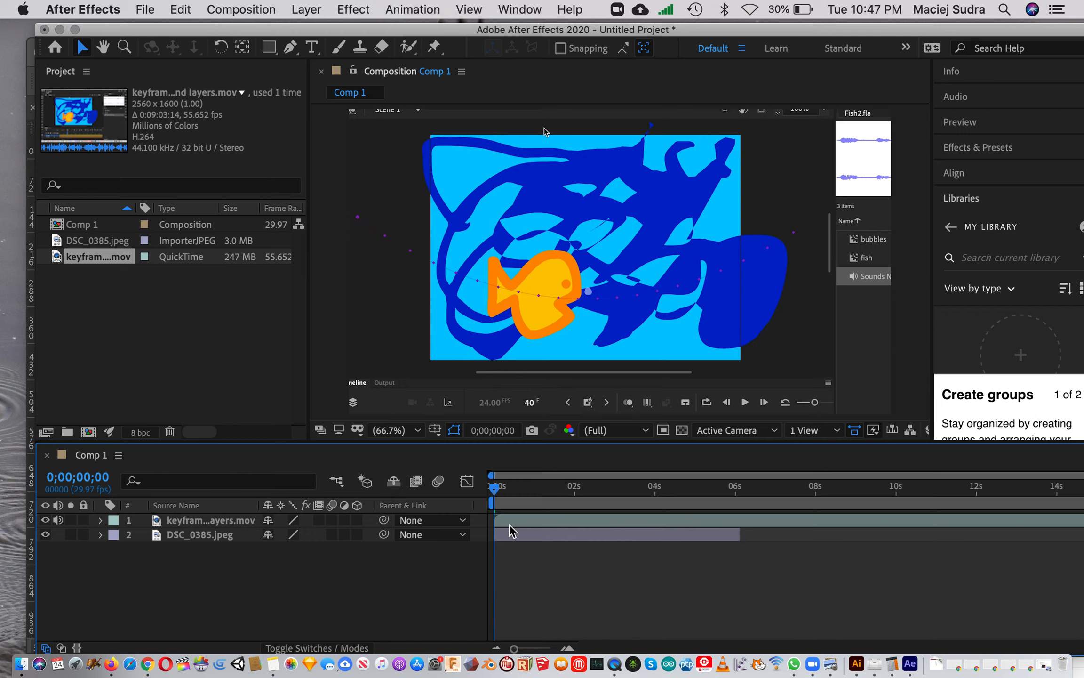
left_click(518, 536)
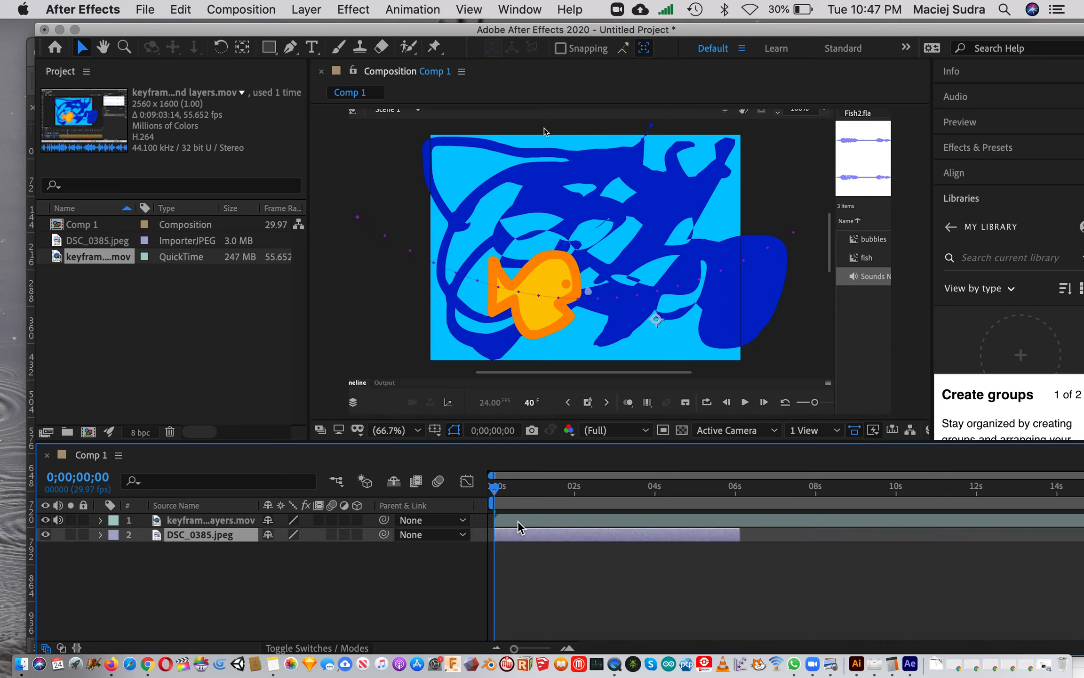
left_click(518, 521)
left_click(521, 536)
left_click(516, 518)
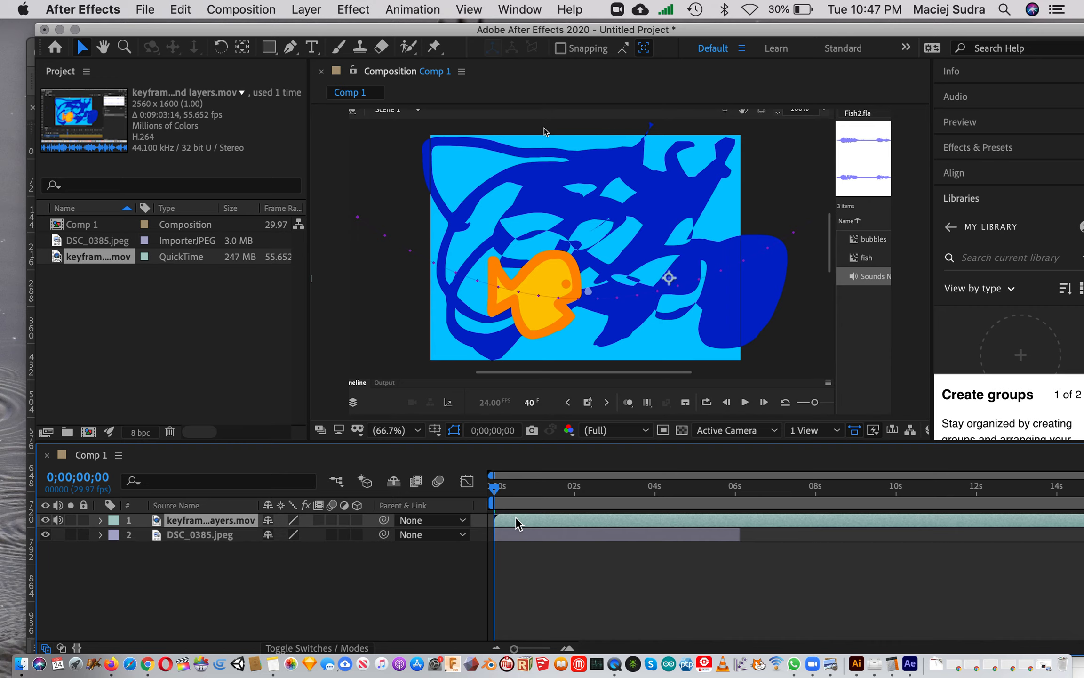
Examine the Transform properties of the DSC_0385.jpeg layer and collapse them again.
left_click(101, 535)
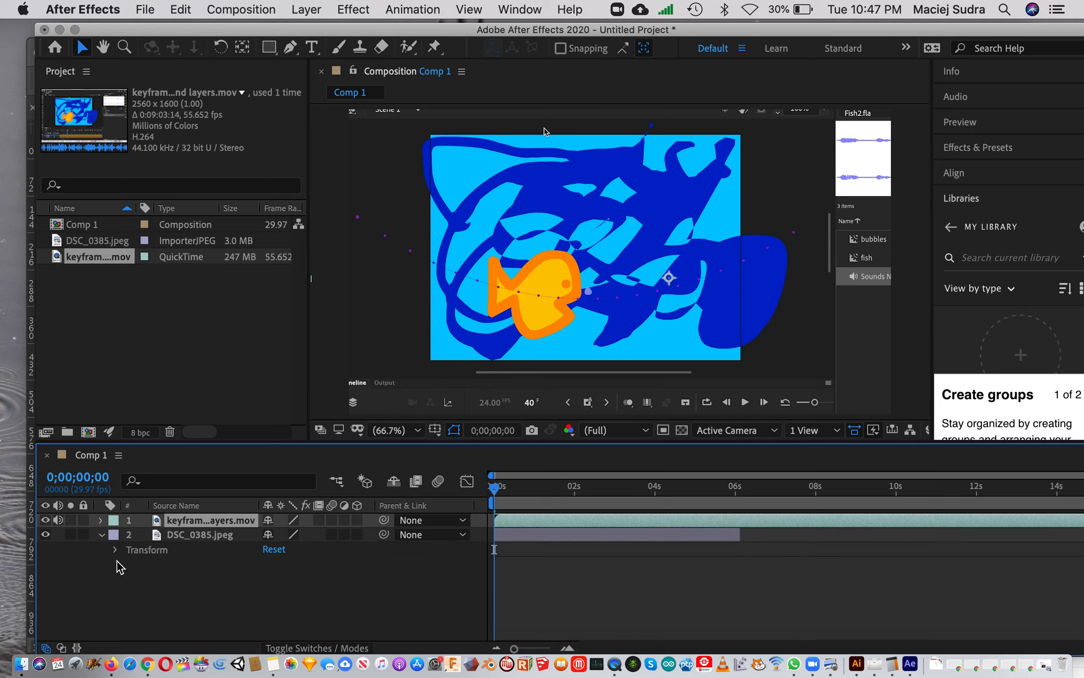
left_click(116, 550)
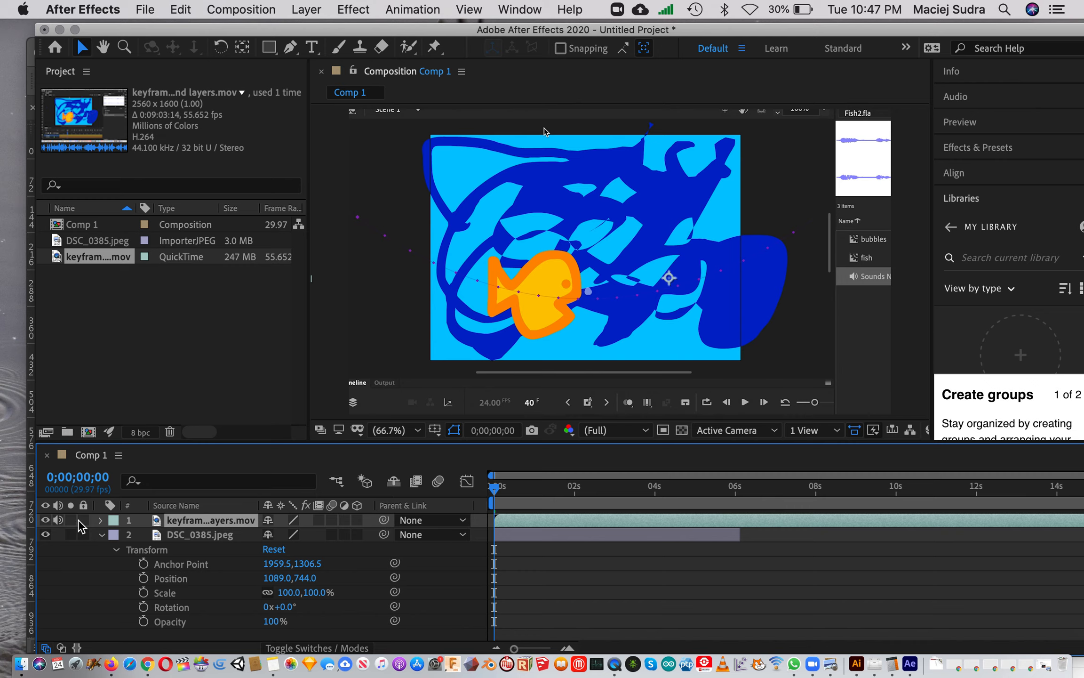
left_click(102, 536)
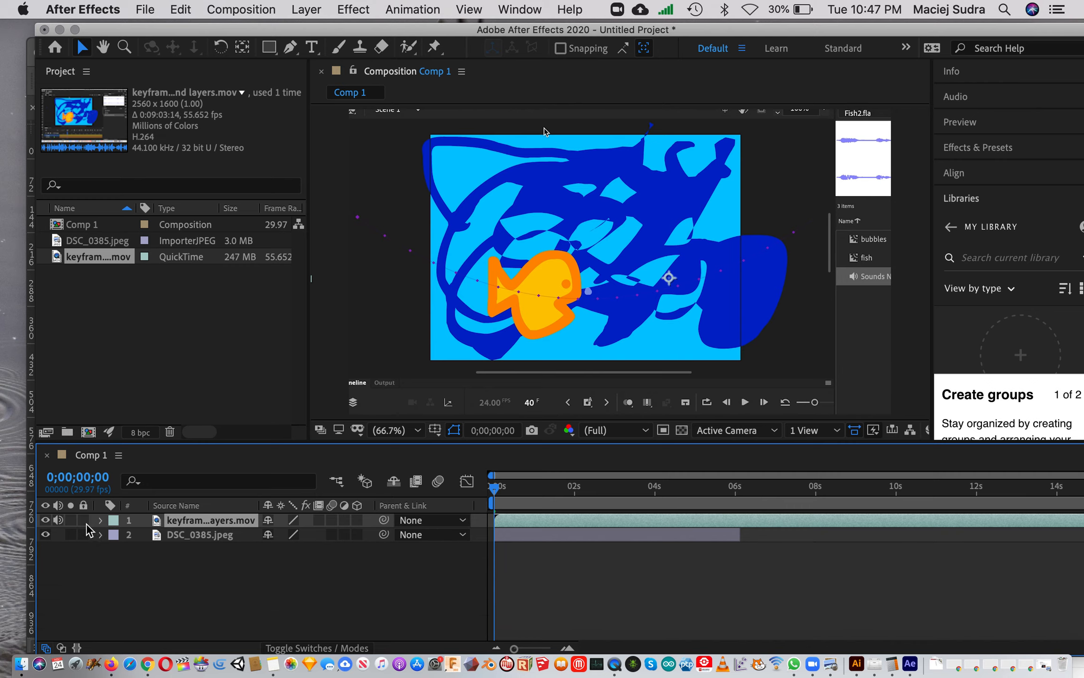
In the video layer's Transform properties, set the scale to 68% and the rotation to 0°.
left_click(100, 520)
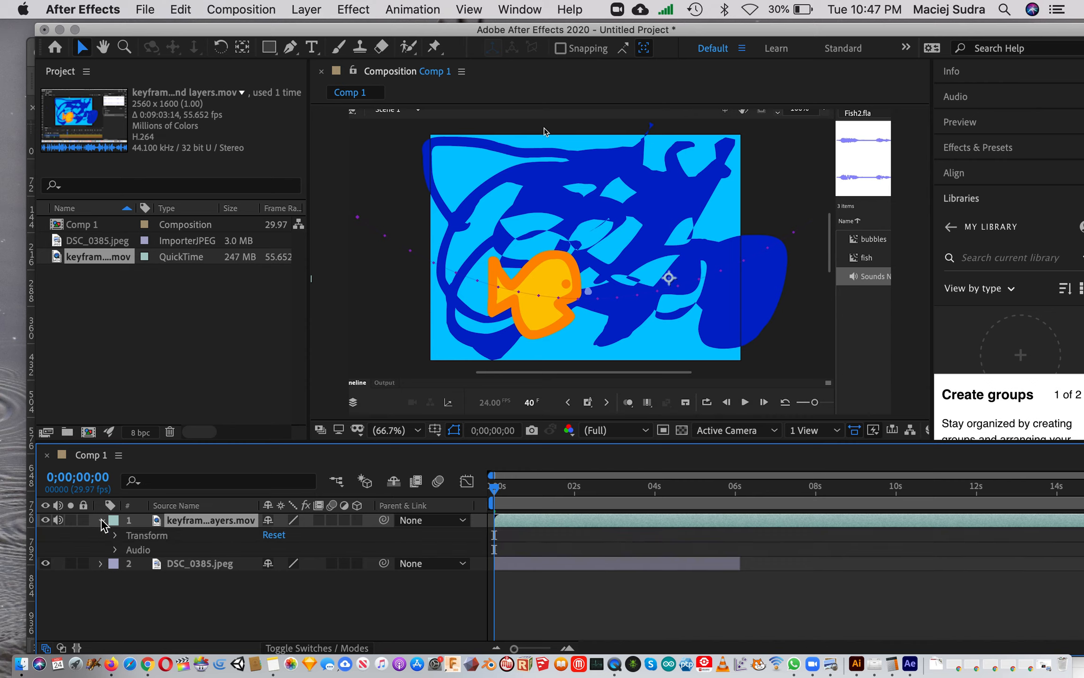
left_click(115, 536)
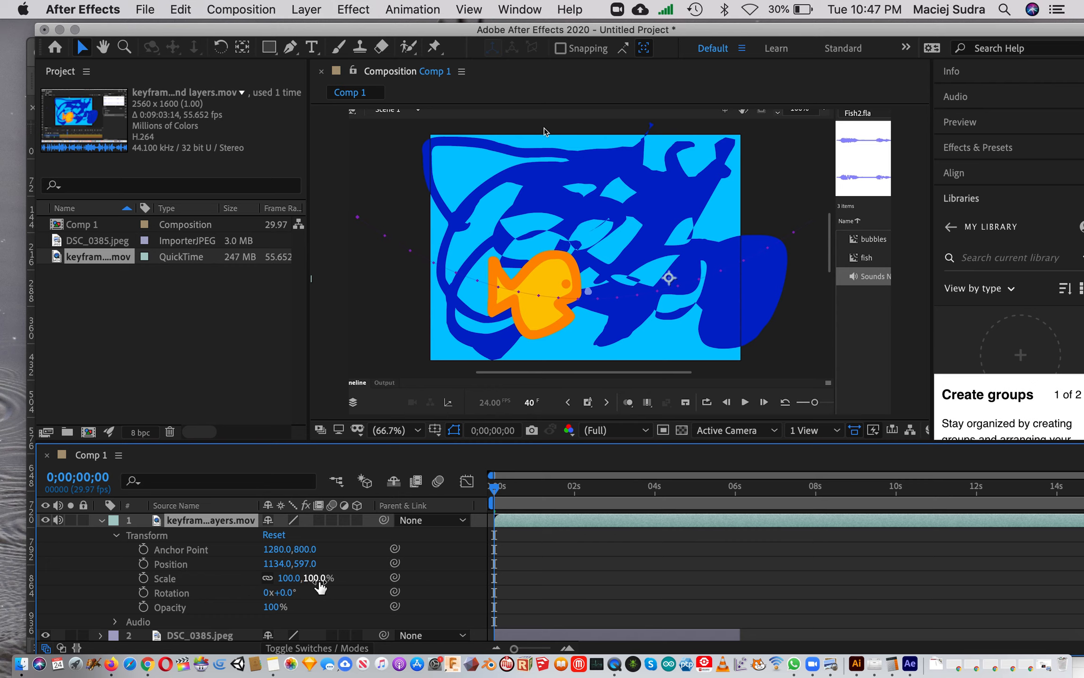
left_click_drag(323, 585, 321, 612)
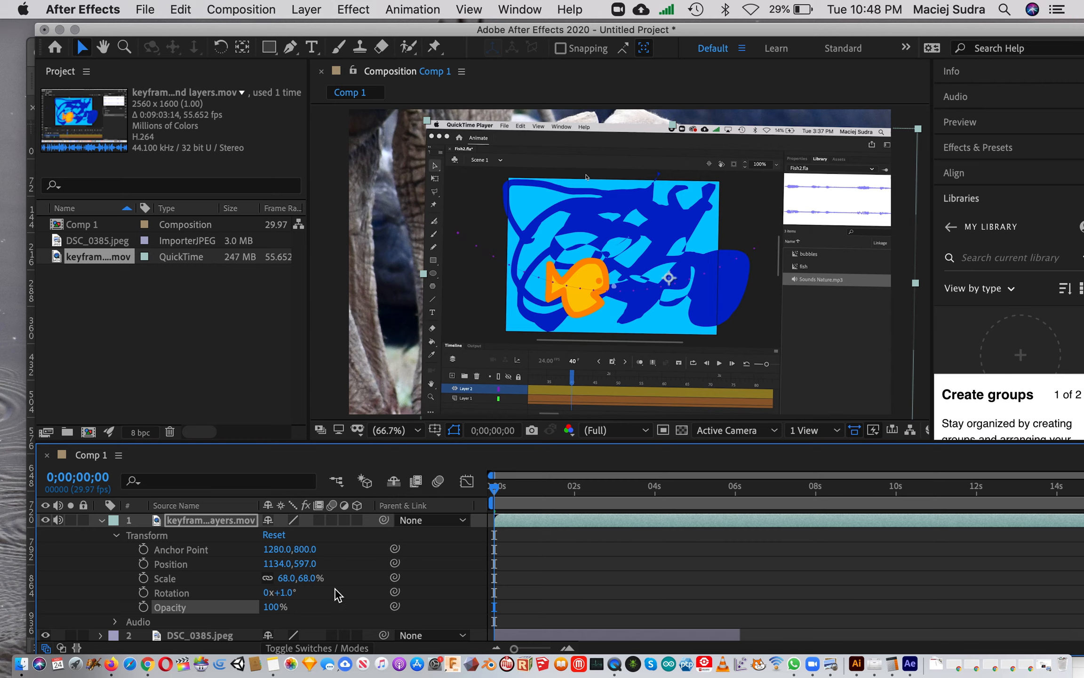
left_click(282, 594)
key("Return")
Move the video layer to about position 957, 579 and set its scale to 83%.
left_click_drag(583, 253, 532, 248)
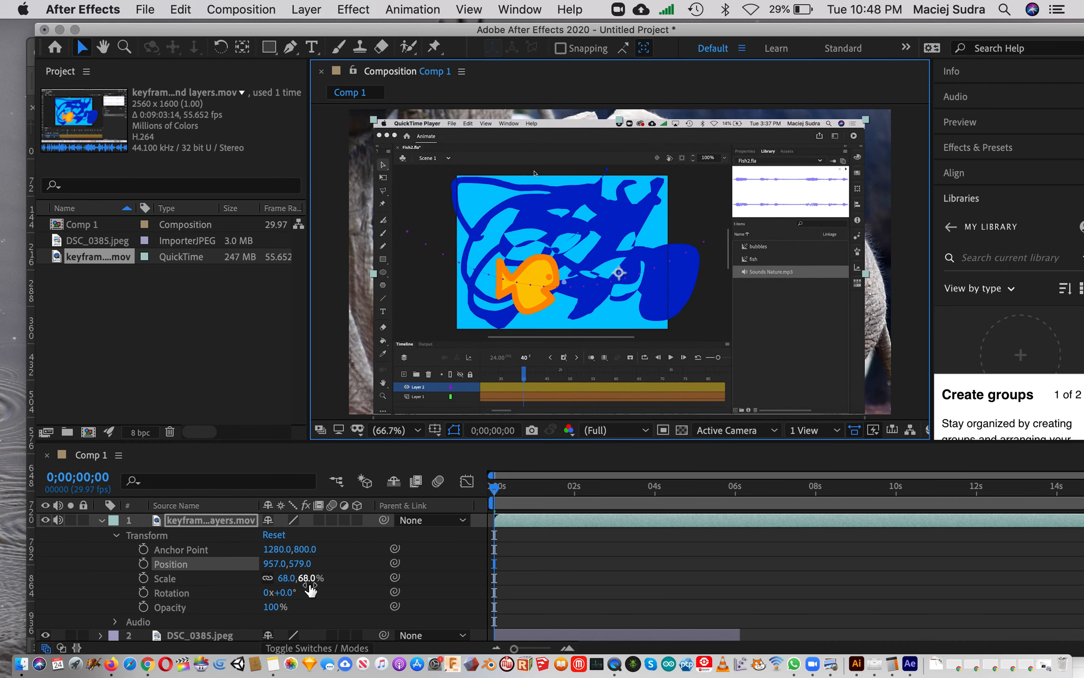
left_click_drag(311, 590, 344, 549)
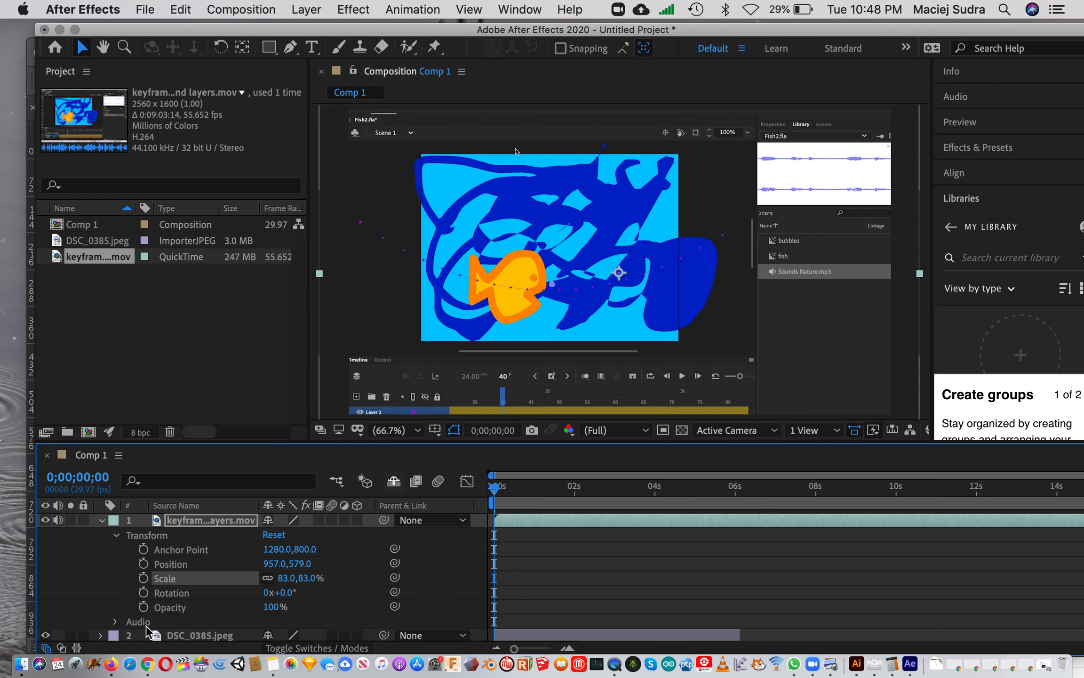
Keyframe the video layer's opacity at 100% at 0;00;00;00 and 0% at 0;00;02;00.
left_click(144, 607)
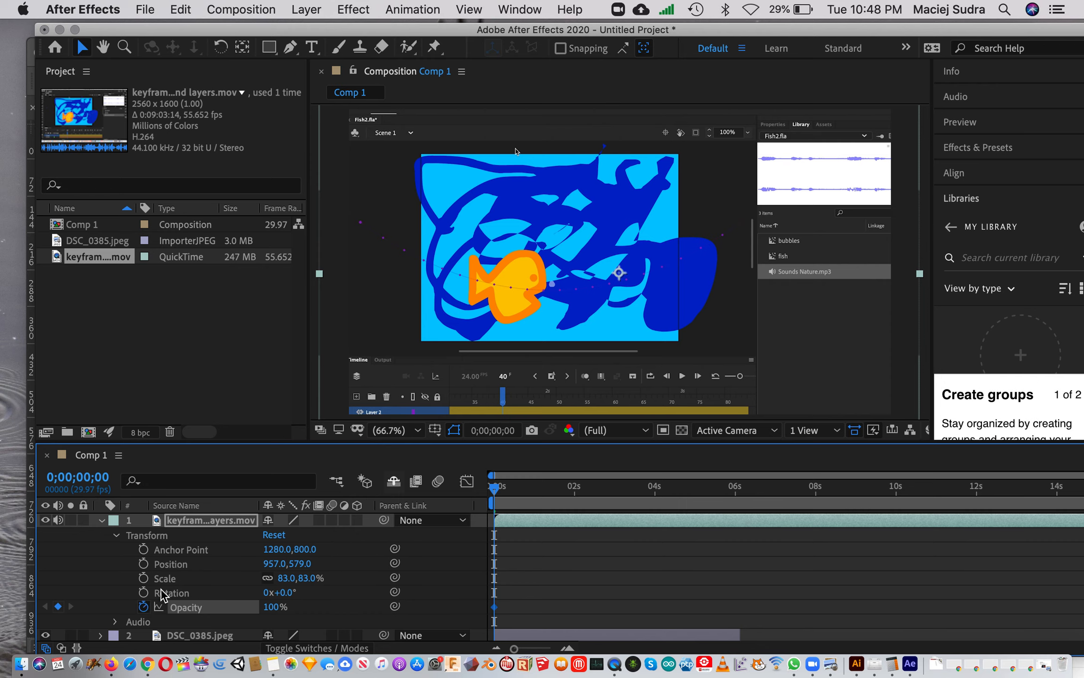
left_click(496, 489)
left_click_drag(509, 492, 523, 491)
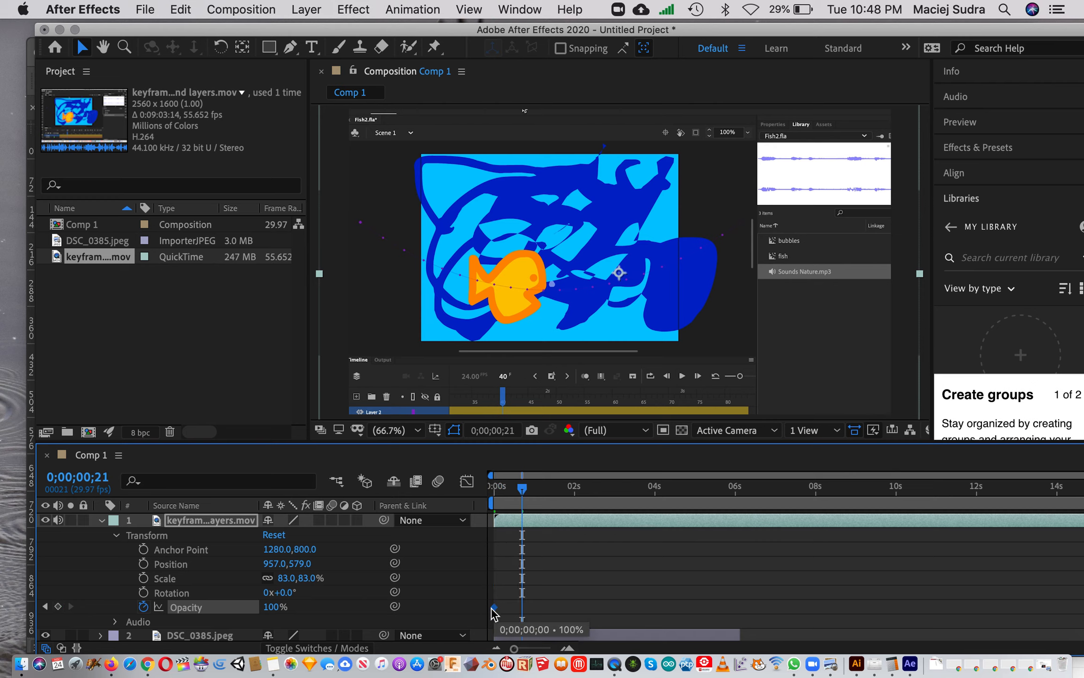
left_click_drag(521, 483, 492, 489)
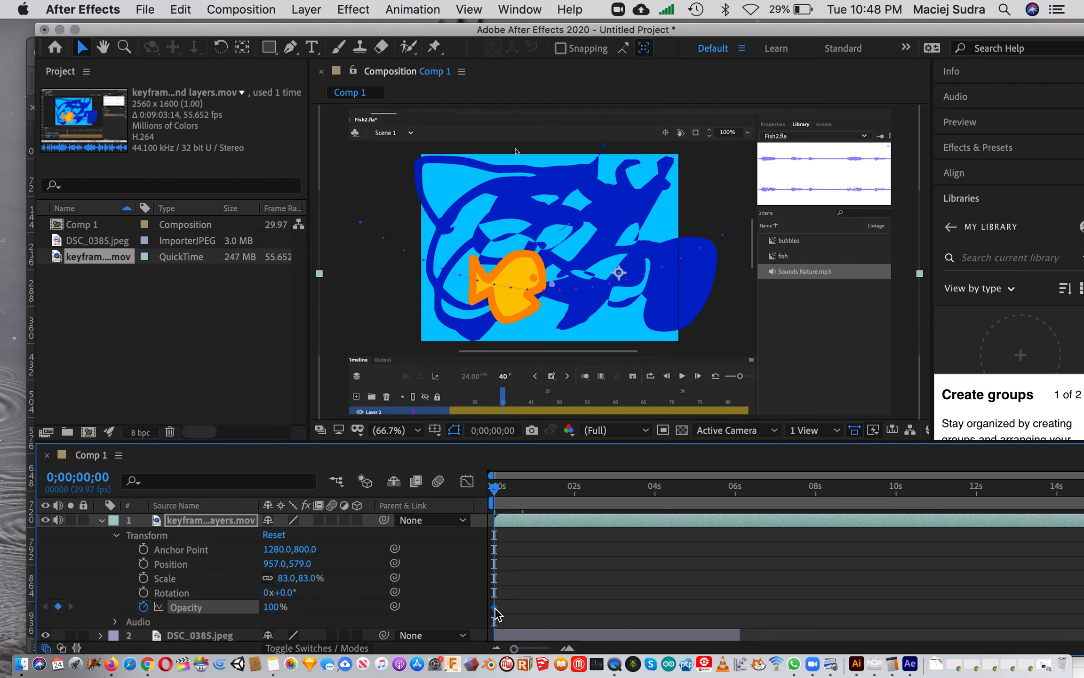
left_click_drag(496, 491, 578, 498)
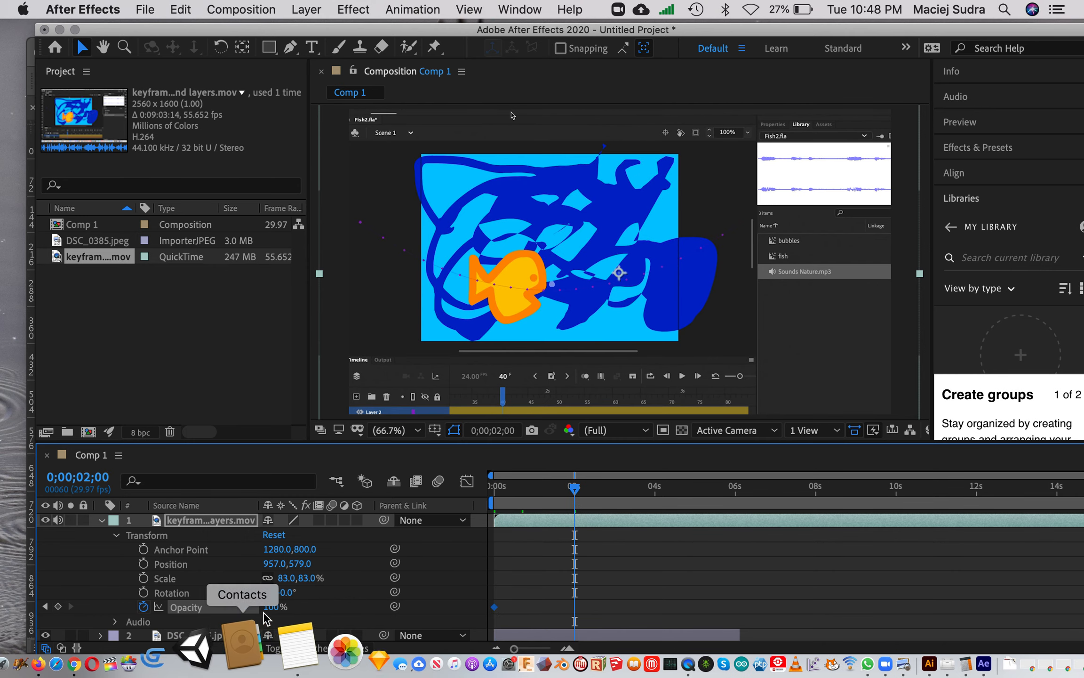
left_click_drag(273, 607, 137, 606)
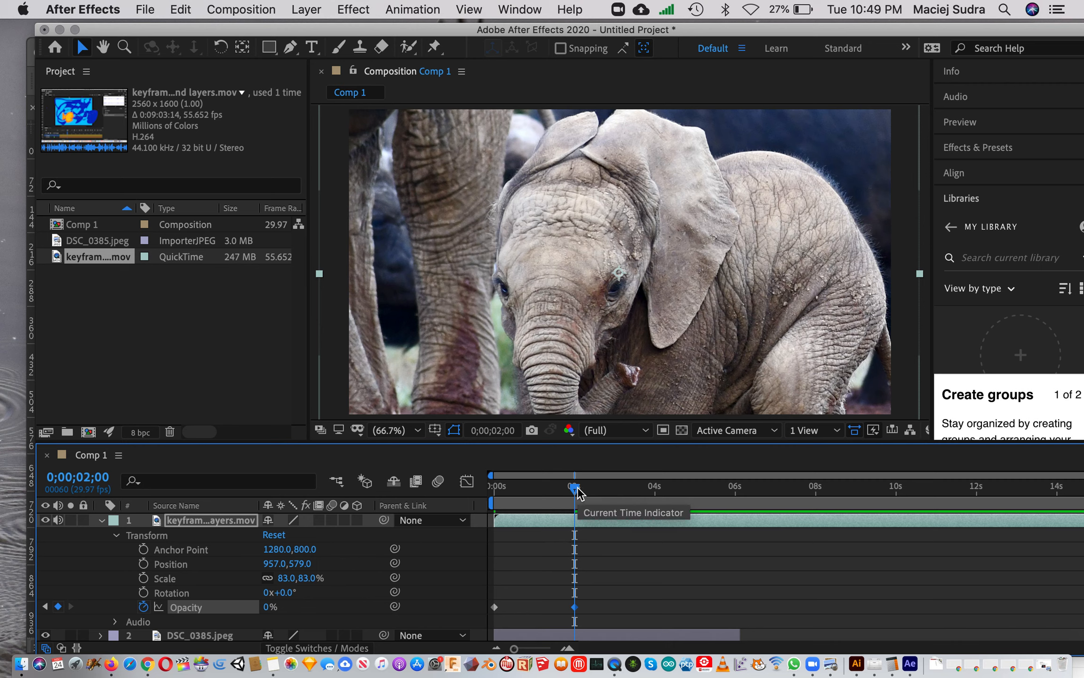
Scrub through the start of the composition to preview the video layer's opacity fade.
left_click_drag(578, 492, 490, 496)
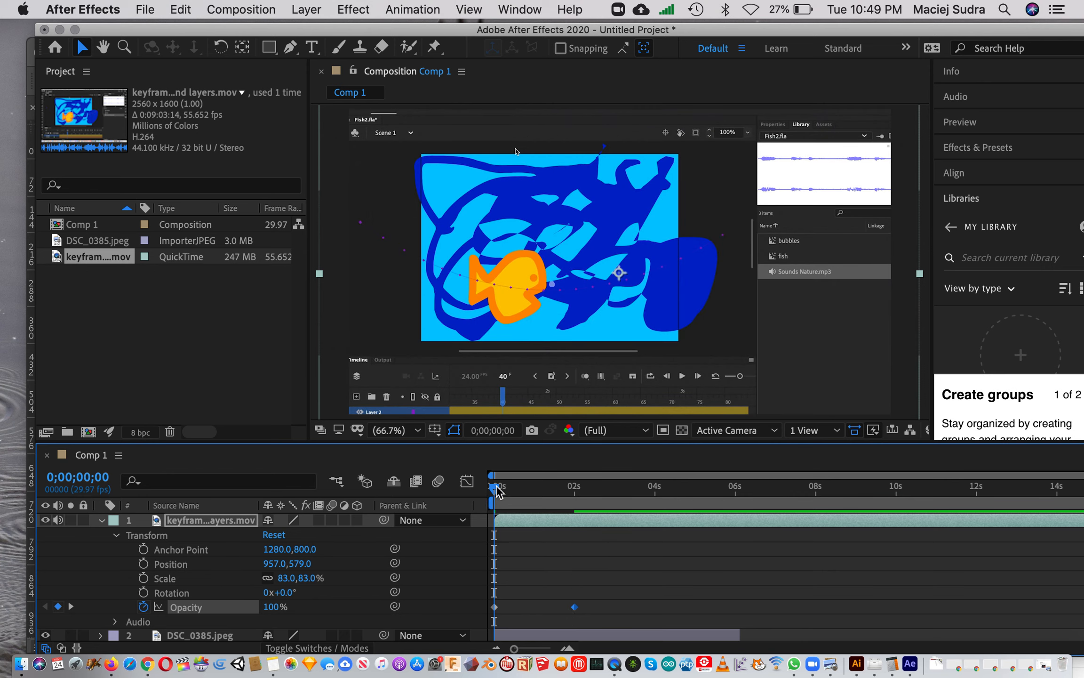
left_click_drag(498, 492, 521, 494)
left_click_drag(526, 489, 492, 503)
Keyframe the video layer's rotation at 0° at 0;00;00;27 and 192° at 0;00;01;25.
left_click_drag(495, 489, 532, 492)
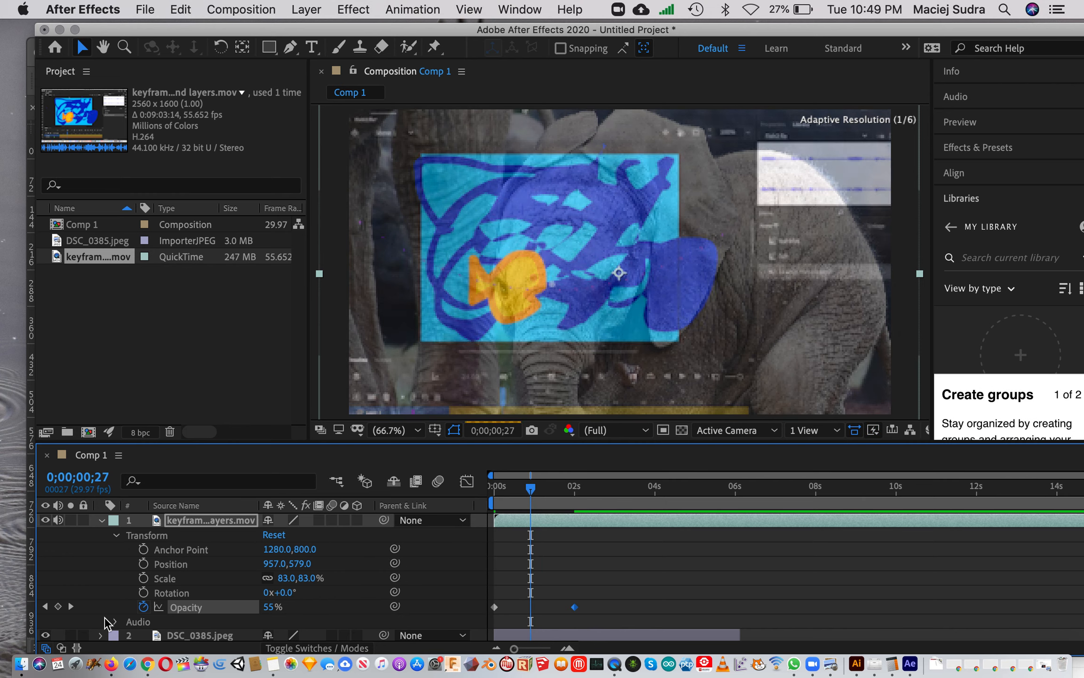
left_click(143, 592)
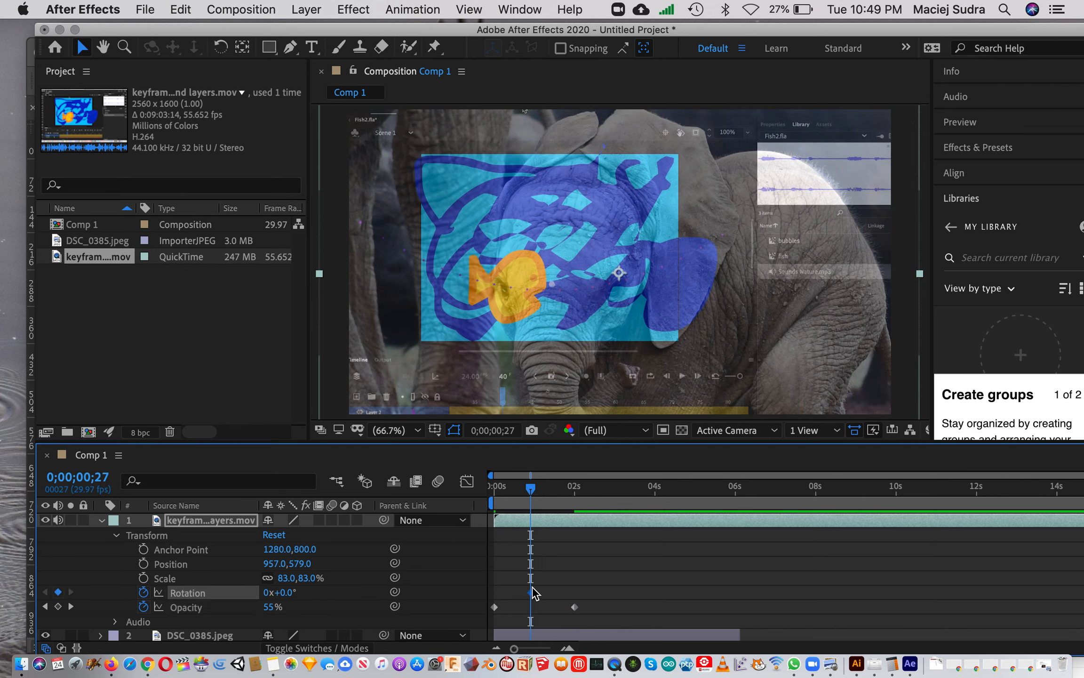
left_click_drag(531, 490, 568, 489)
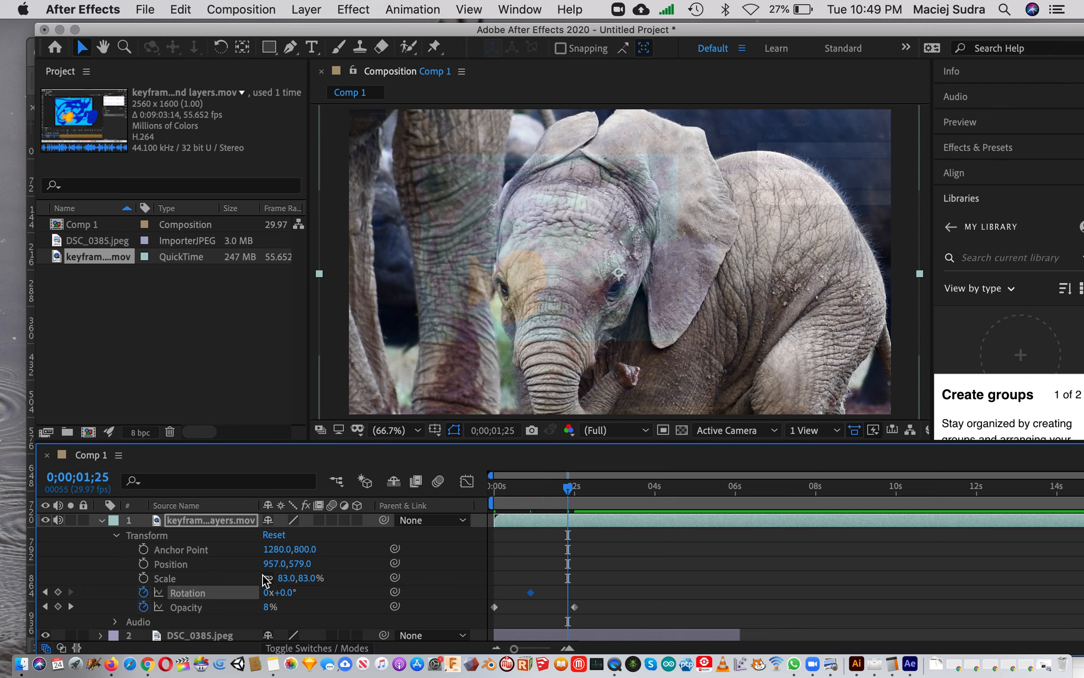
left_click_drag(288, 592, 446, 591)
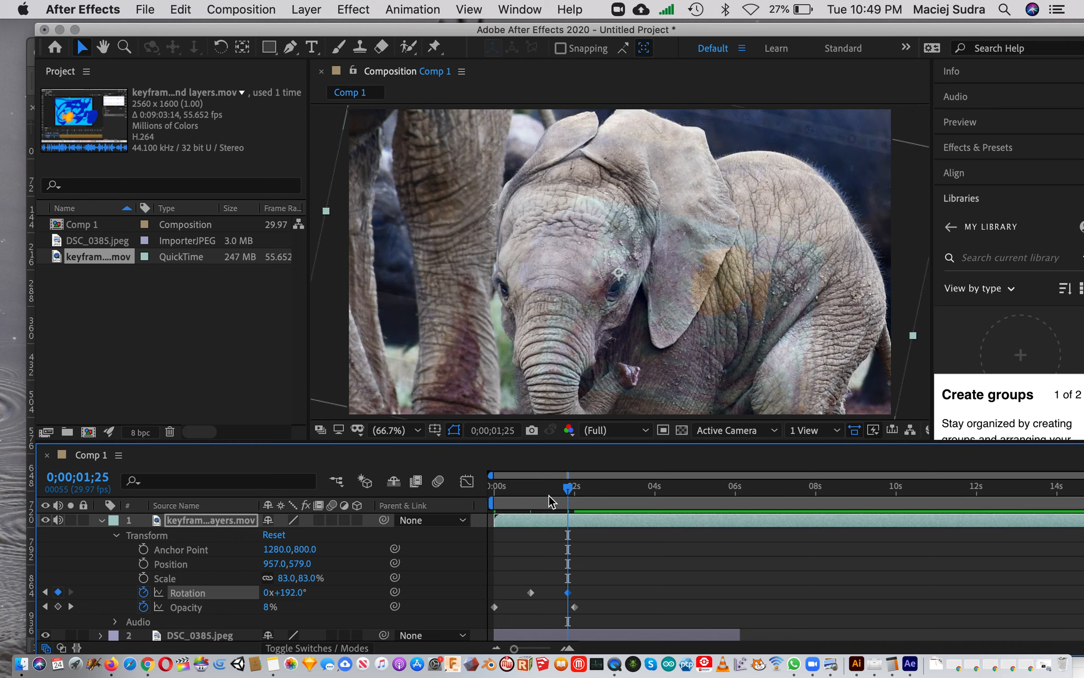
Move the video layer's first rotation keyframe to the start of the composition and scrub through the spinning fade.
mouse_move(570, 491)
left_mouse_down()
mouse_move(510, 492)
mouse_move(580, 499)
left_mouse_up()
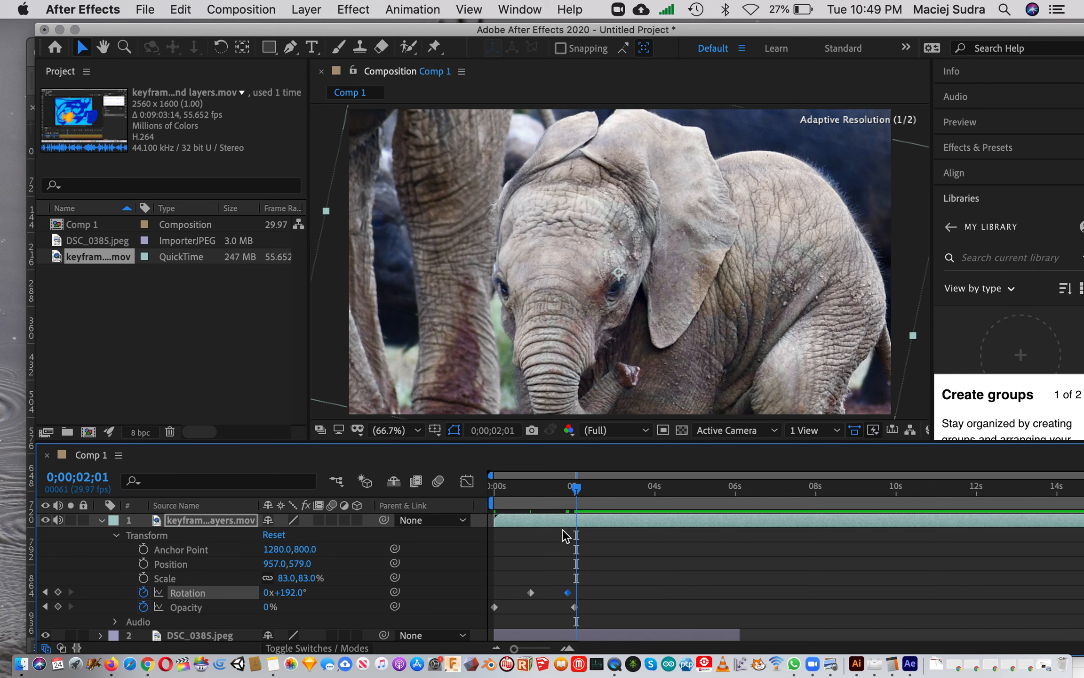
left_click(531, 592)
left_click_drag(519, 593, 494, 595)
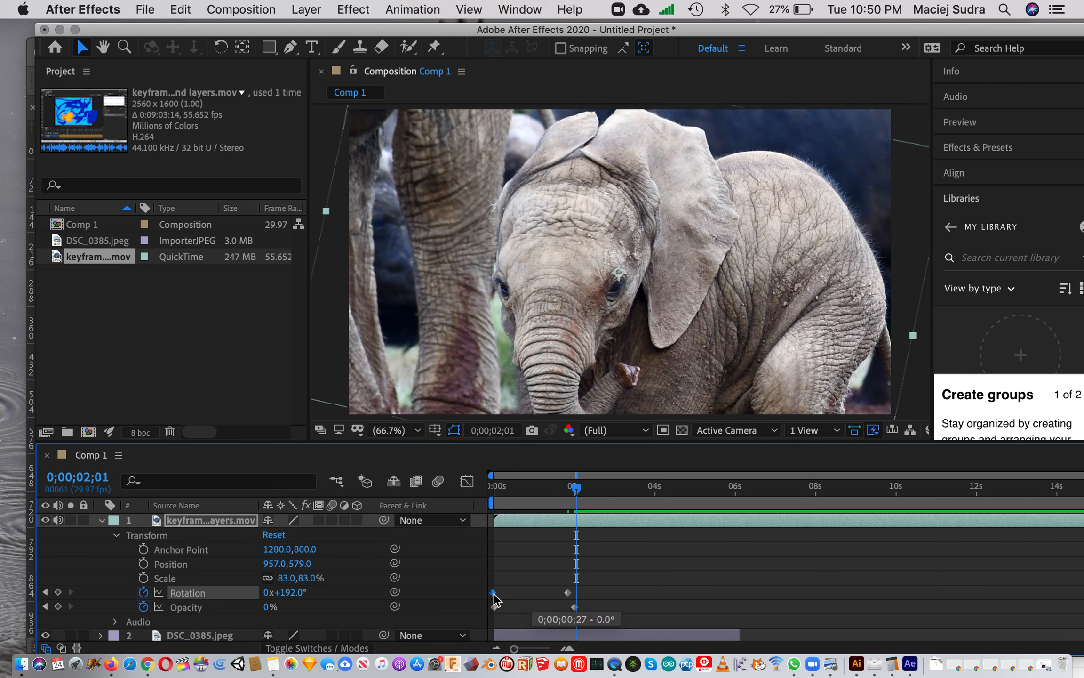
left_click_drag(524, 489, 583, 523)
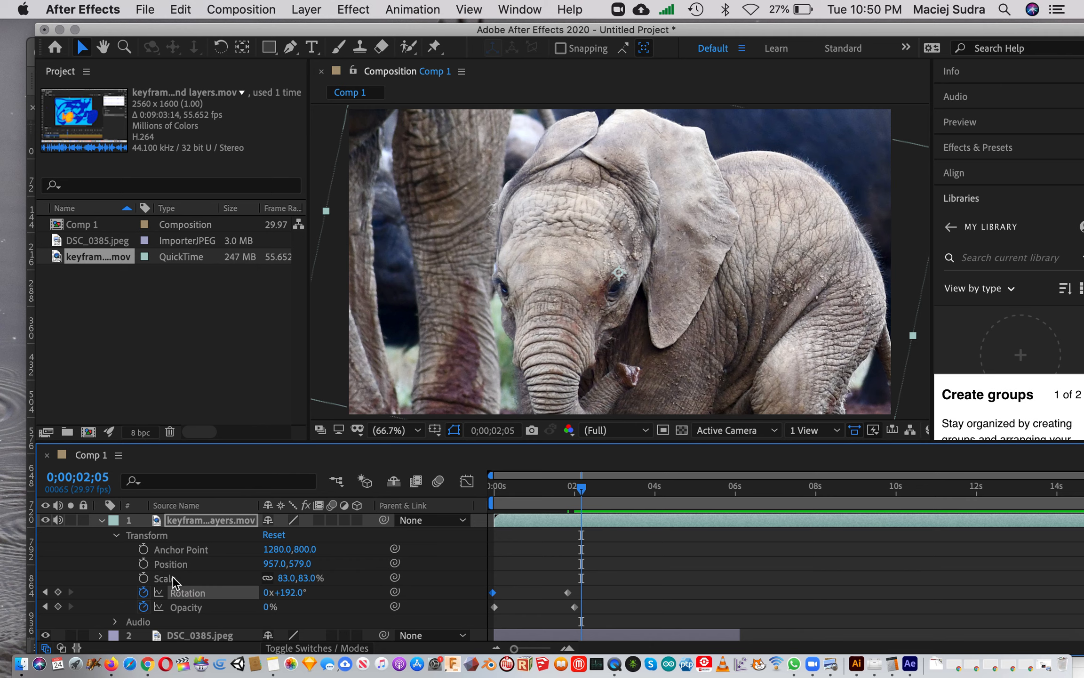
left_click_drag(582, 489, 487, 494)
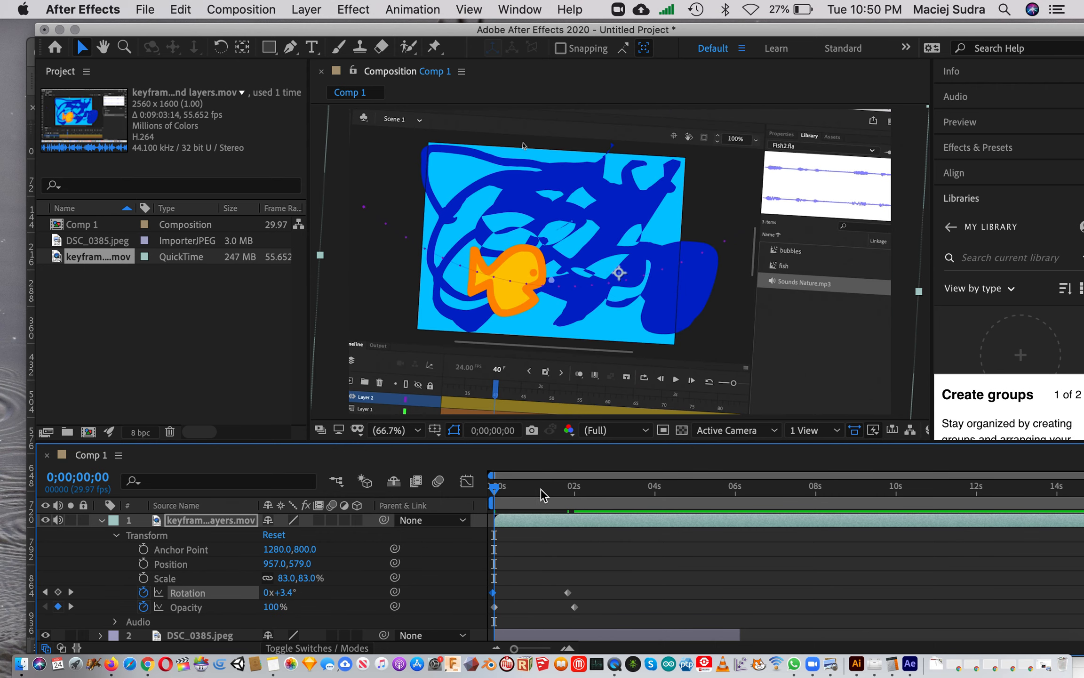
left_click_drag(493, 494, 608, 495)
Apply the Stylize effect Threshold to the DSC_0385.jpeg layer.
scroll(664, 555, "down", 1)
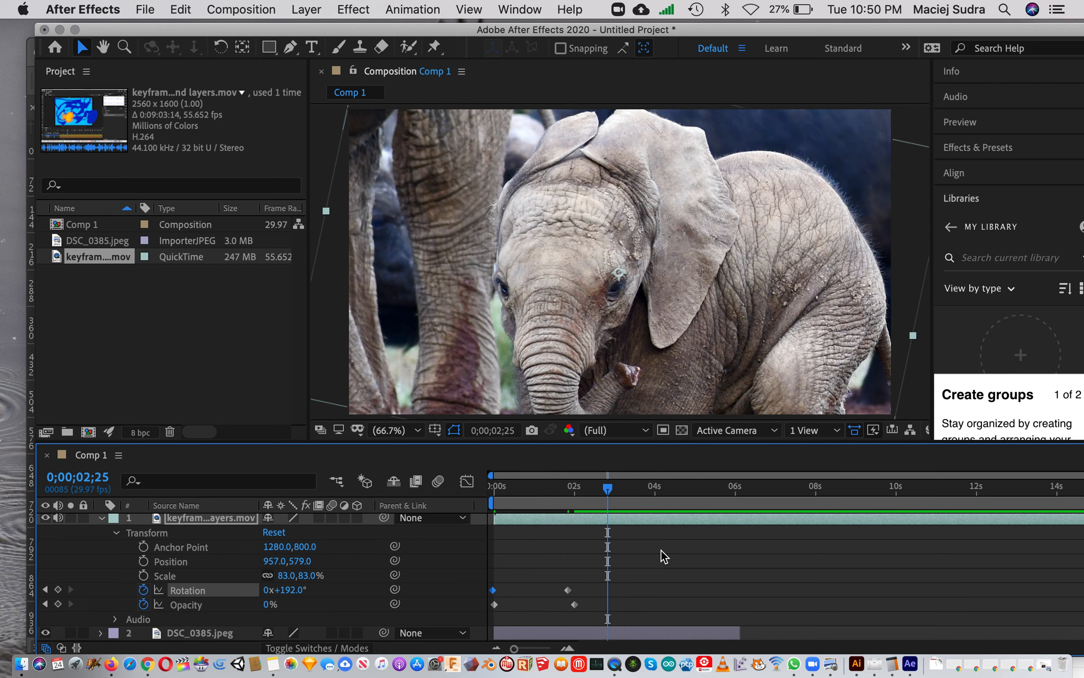
left_click(631, 637)
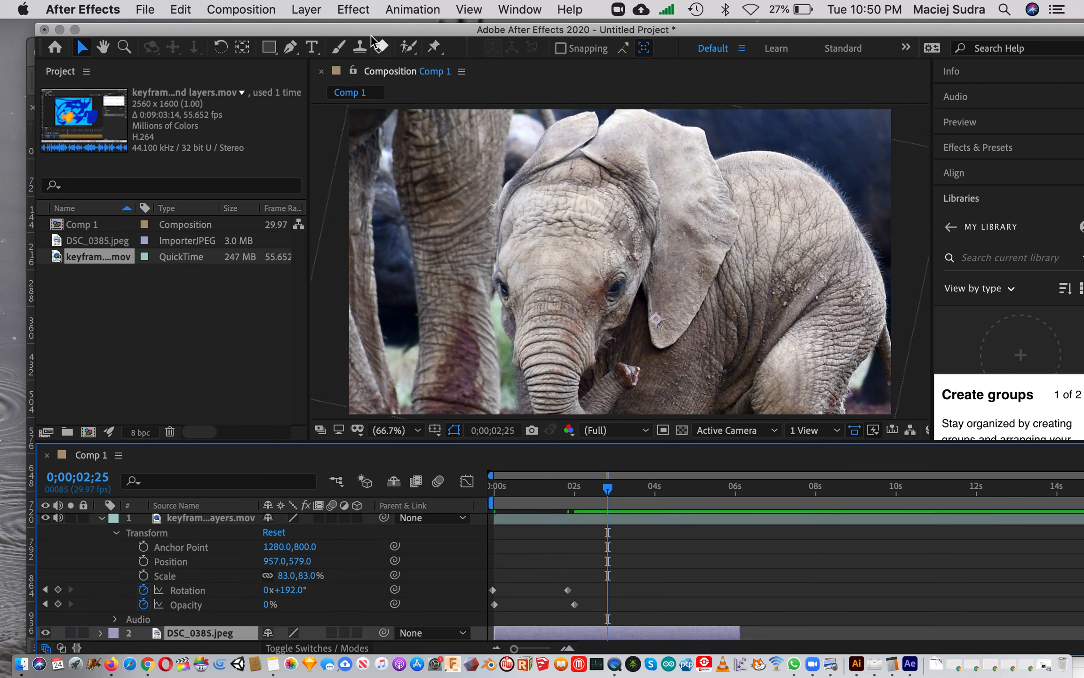
left_click(354, 8)
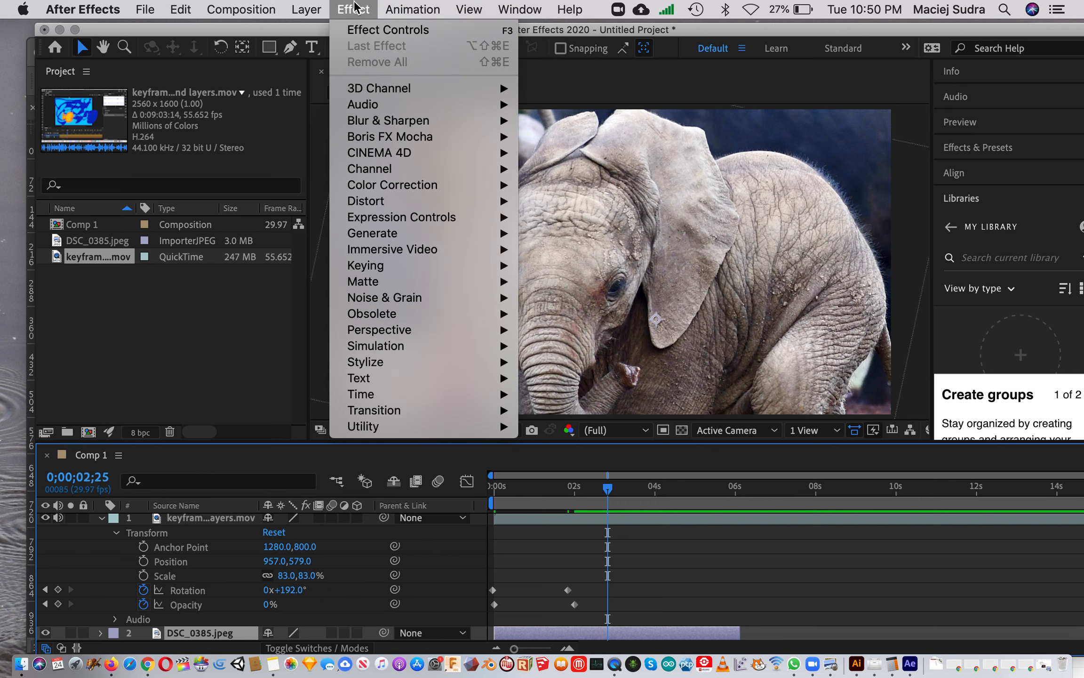
mouse_move(438, 363)
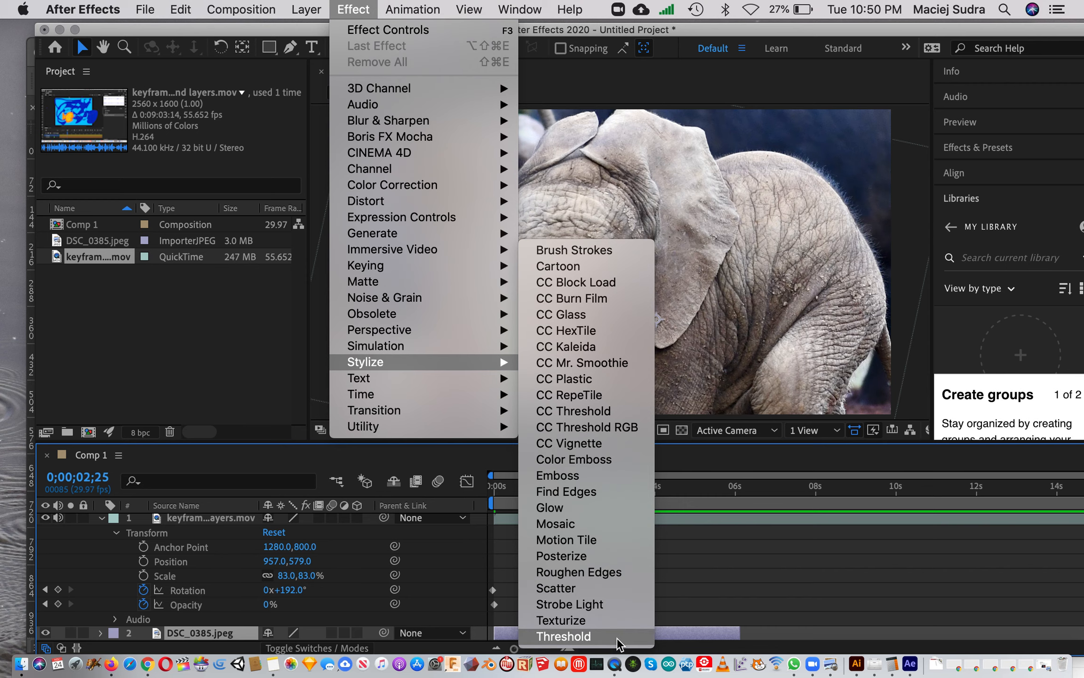
left_click(564, 636)
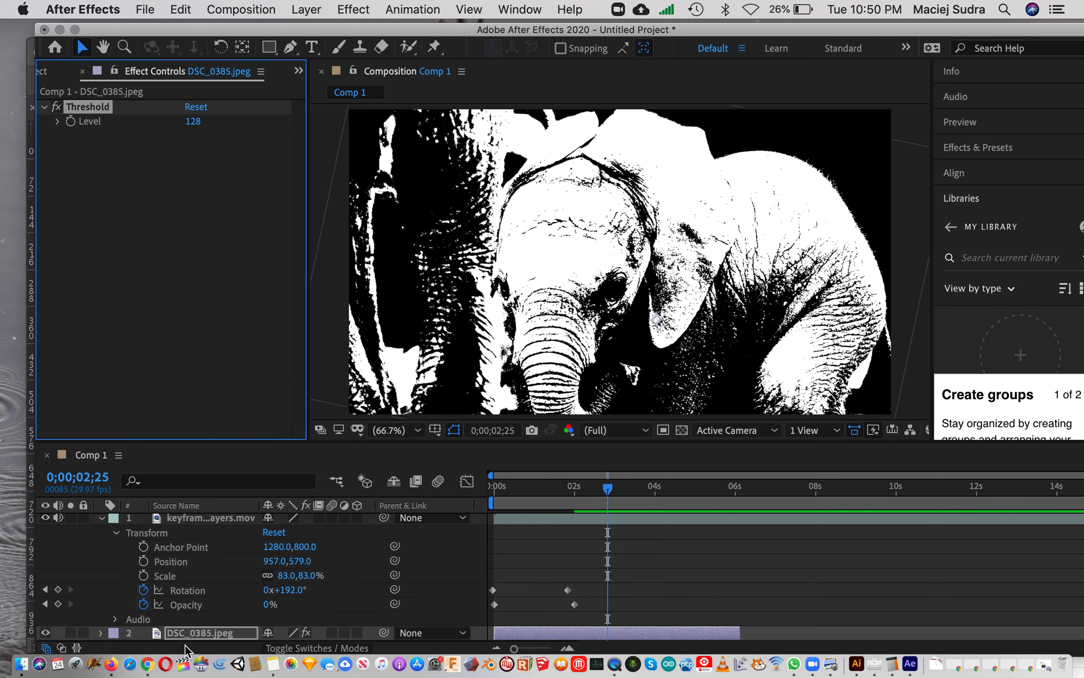
Enlarge the timeline area and expand the DSC_0385.jpeg layer down to its Threshold effect's Level property.
left_click(144, 646)
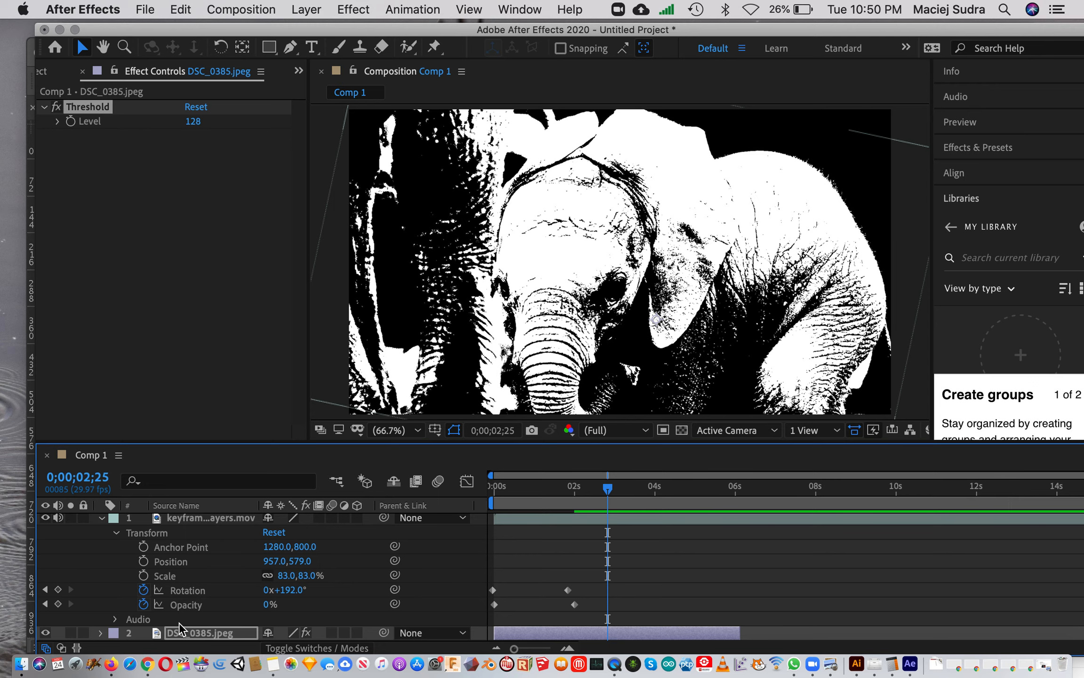
left_click(784, 573)
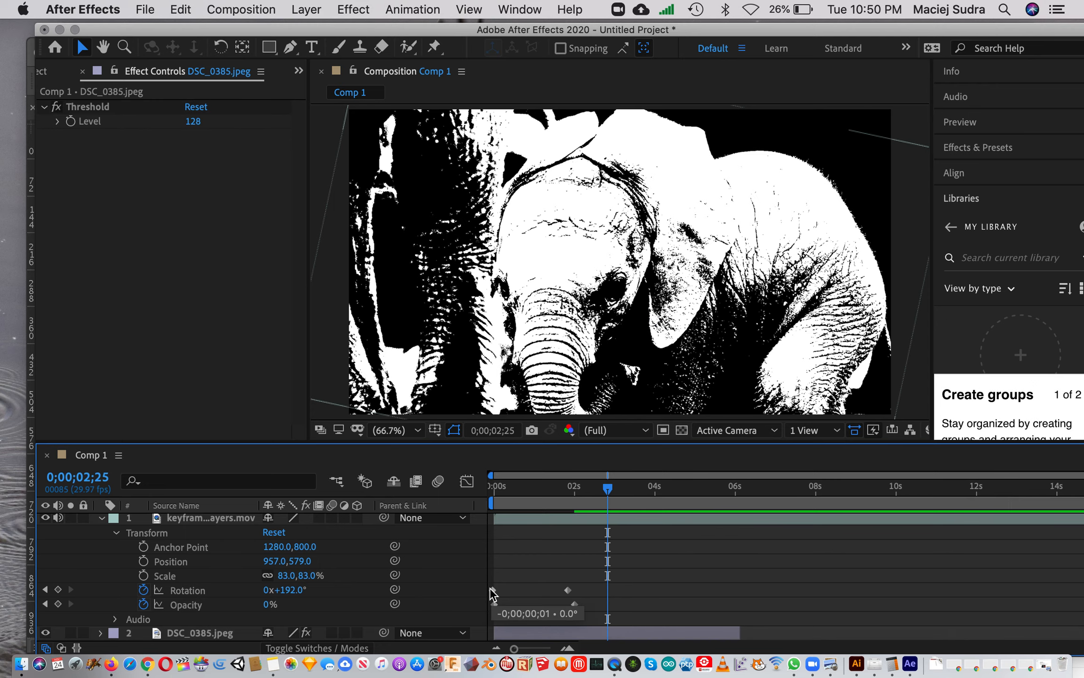
left_click_drag(372, 441, 371, 389)
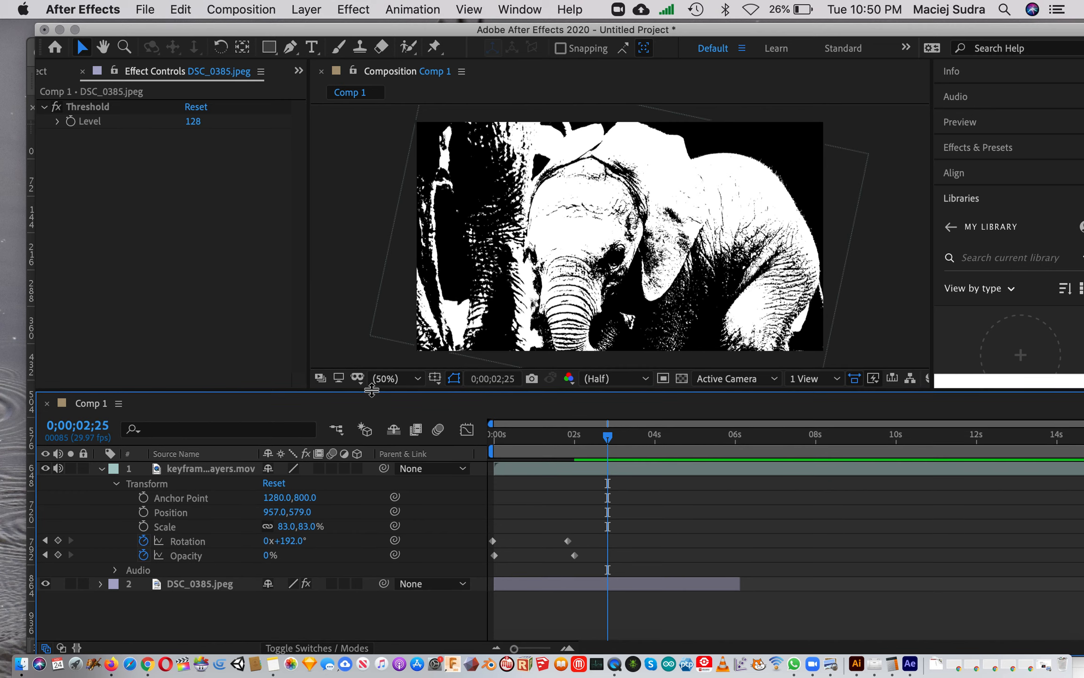
left_click(100, 583)
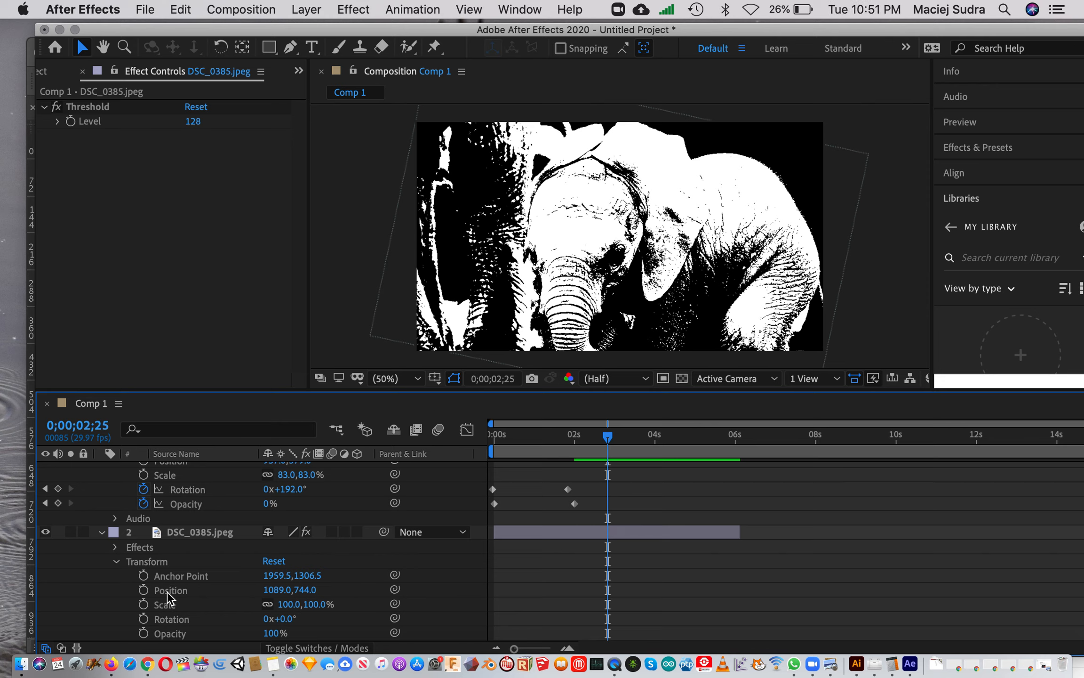
left_click(116, 548)
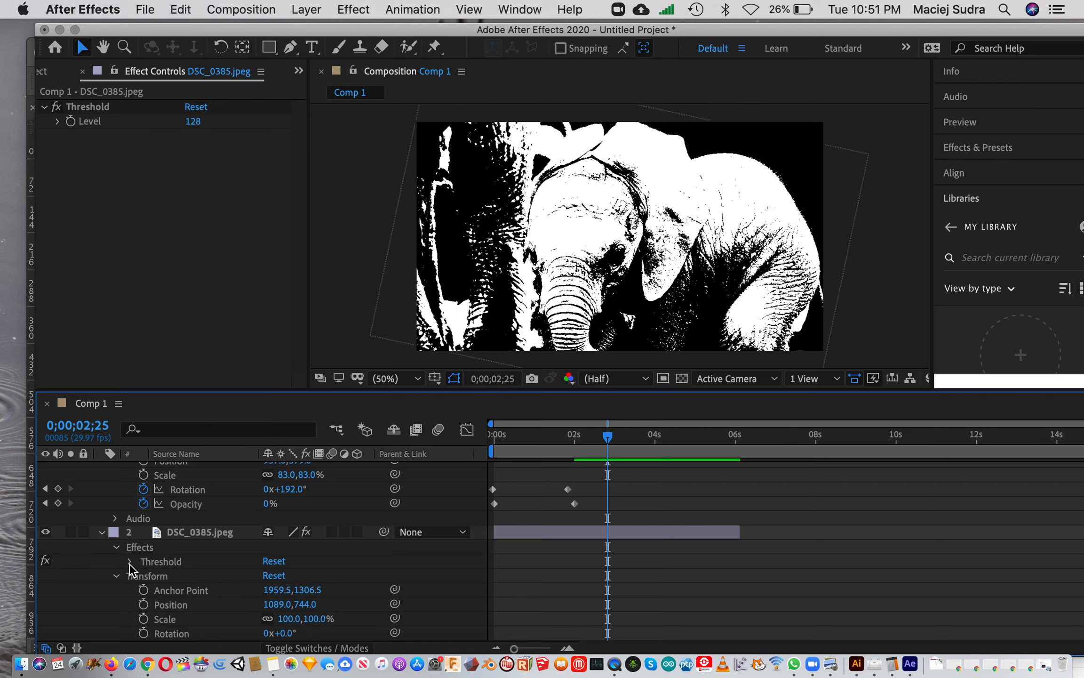
left_click(131, 561)
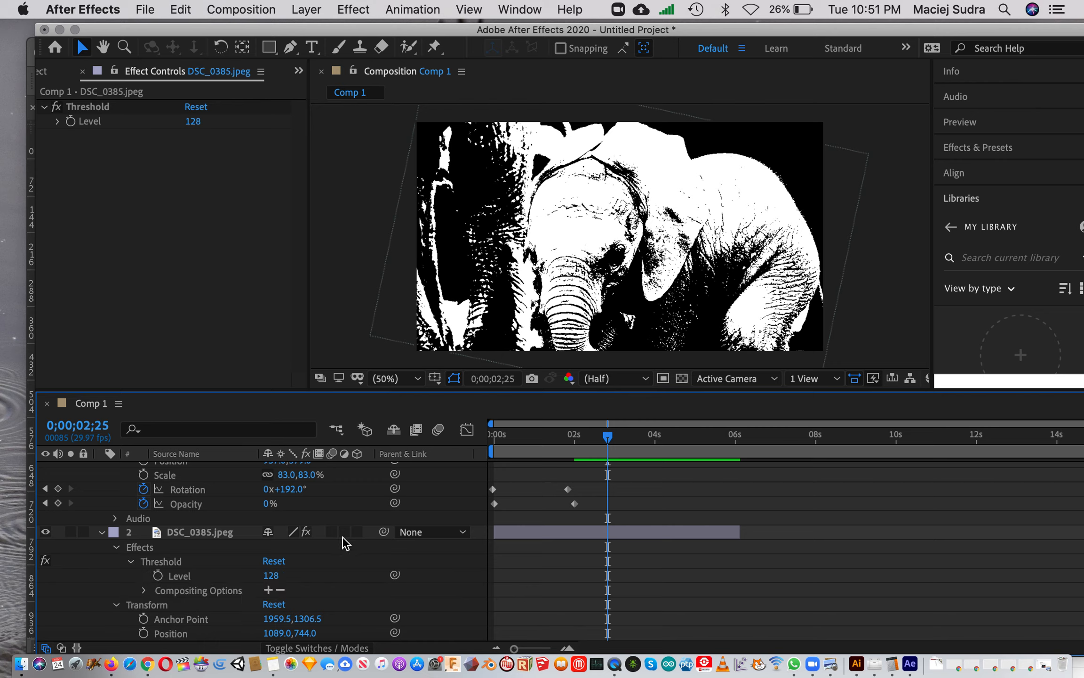
Keyframe the image layer's Threshold Level at 128 at 0;00;02;09 and 26 at 0;00;03;27, and scrub through the change.
left_click_drag(611, 443, 589, 441)
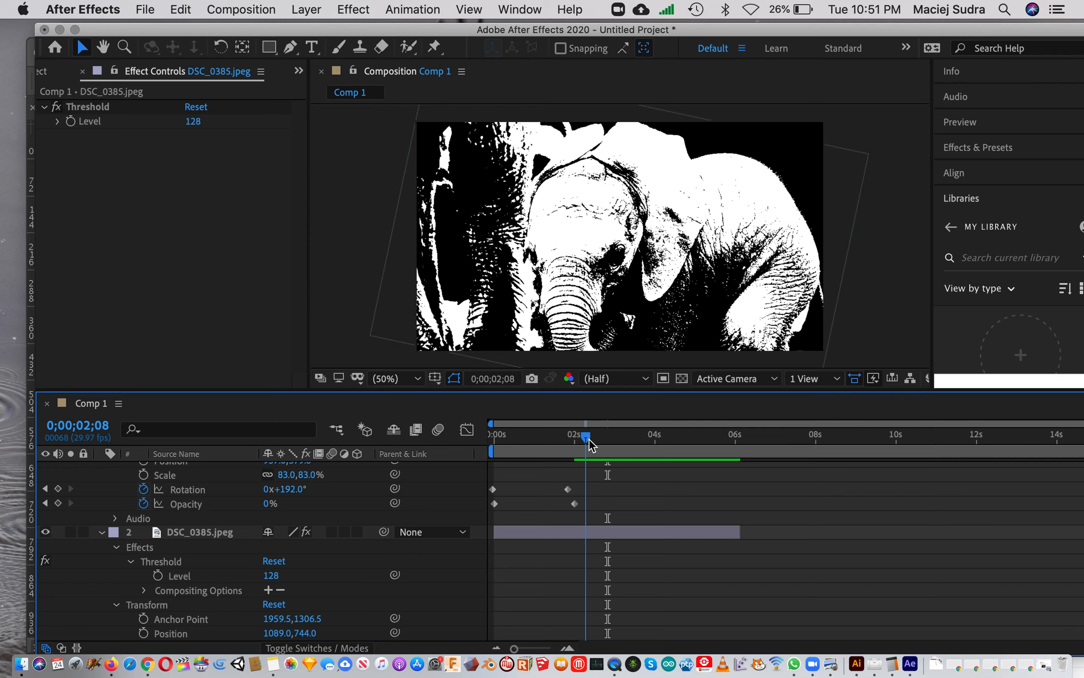
left_click_drag(589, 440, 590, 440)
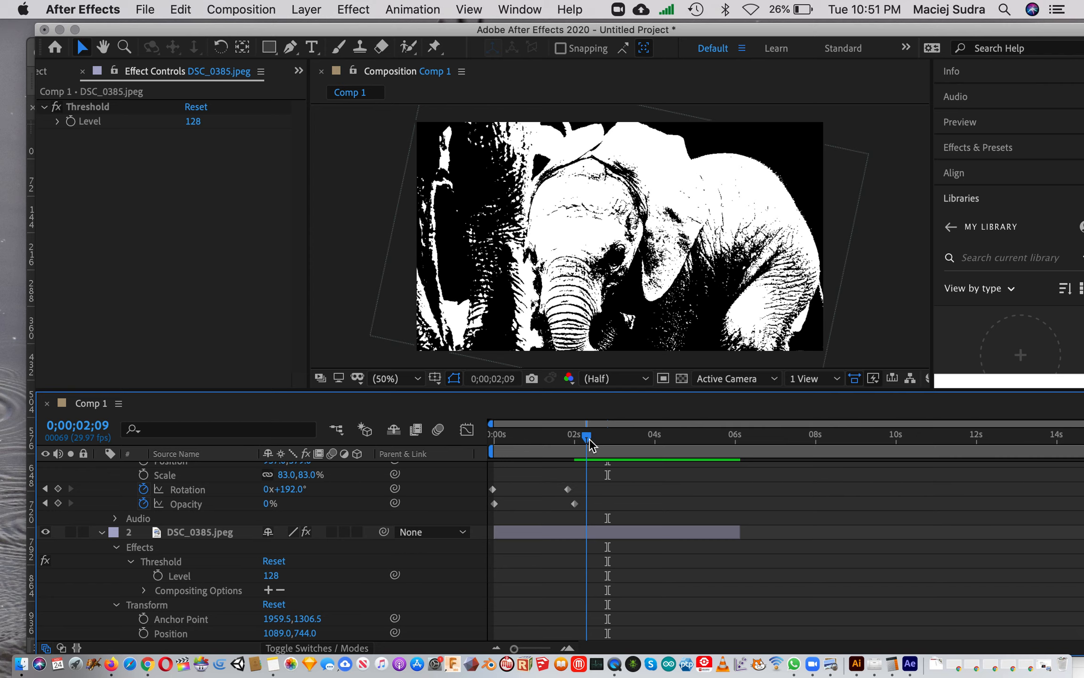
left_click(158, 576)
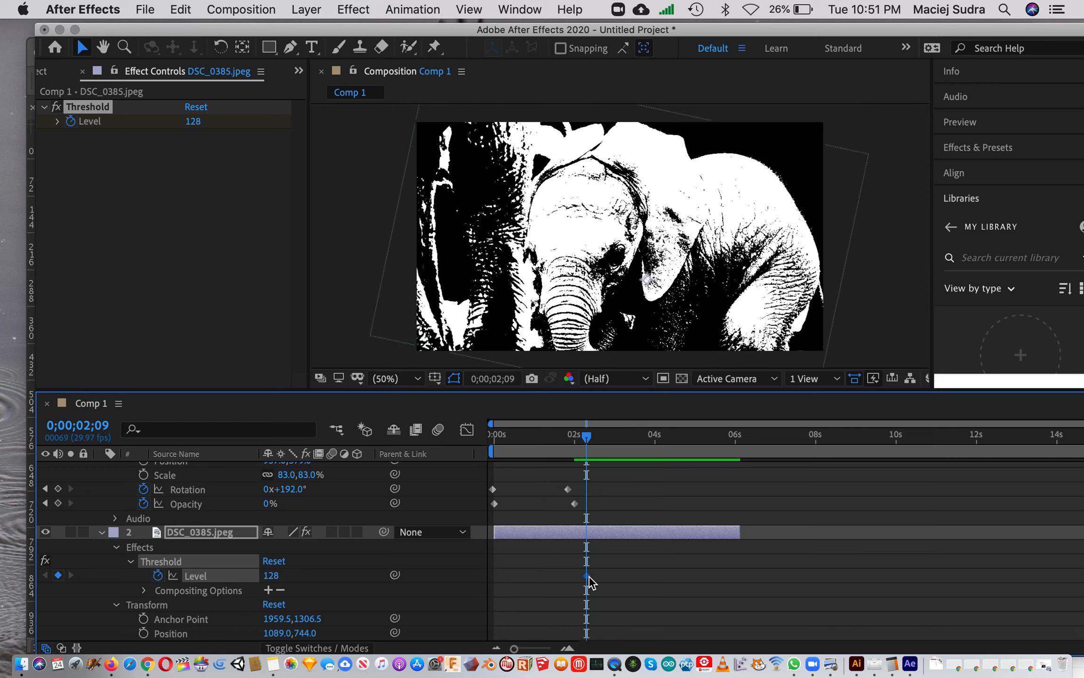
left_click_drag(587, 438, 653, 446)
left_click_drag(271, 575, 243, 579)
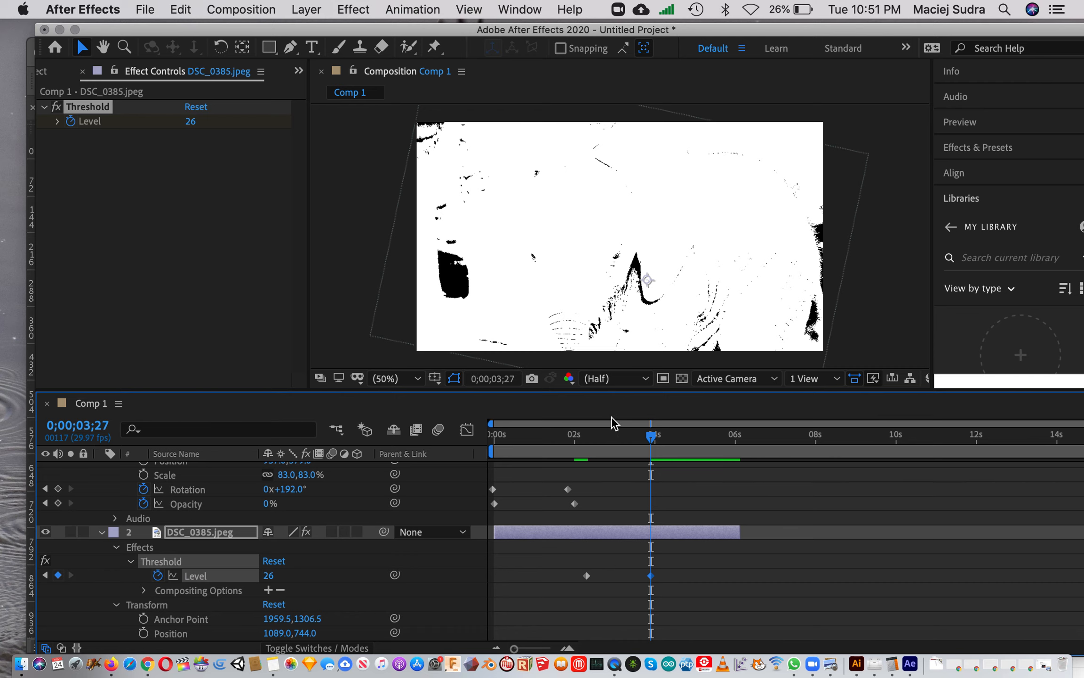
mouse_move(653, 445)
left_mouse_down()
mouse_move(584, 461)
mouse_move(651, 451)
left_mouse_up()
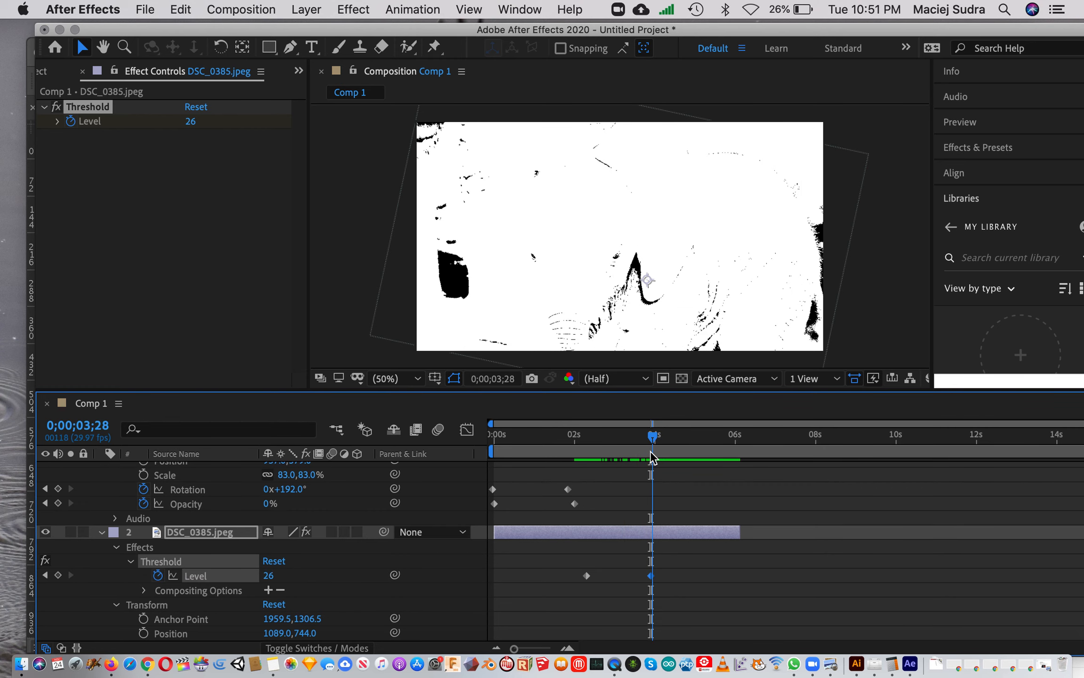
left_click_drag(650, 451, 650, 451)
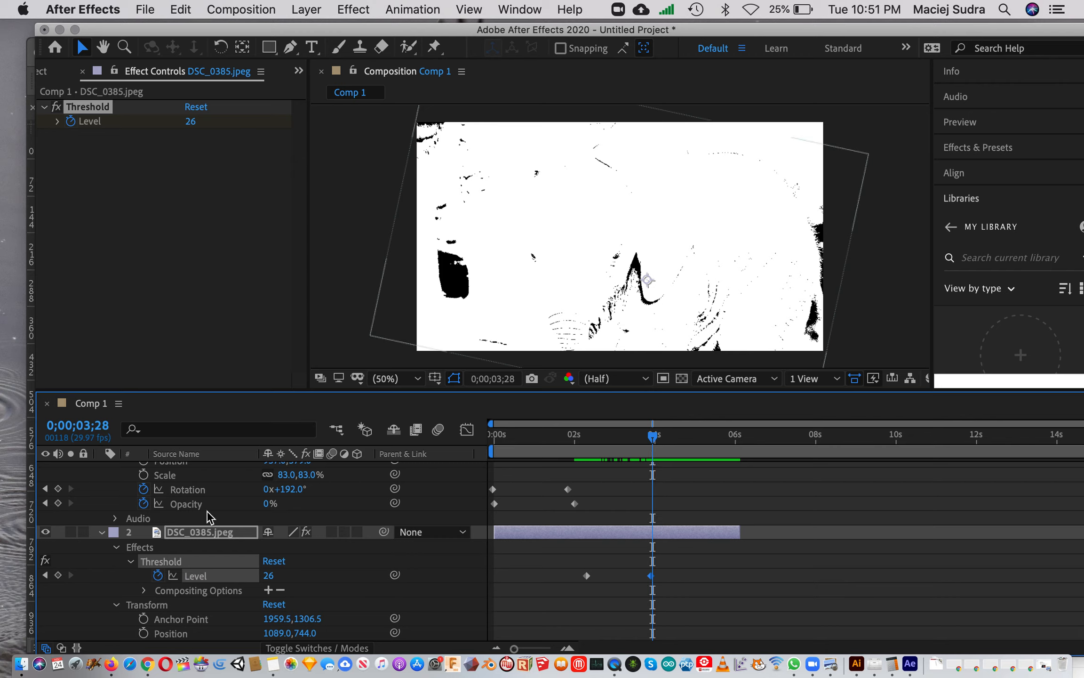
Duplicate the DSC_0385.jpeg layer and delete all effects from the upper copy.
left_click(178, 534)
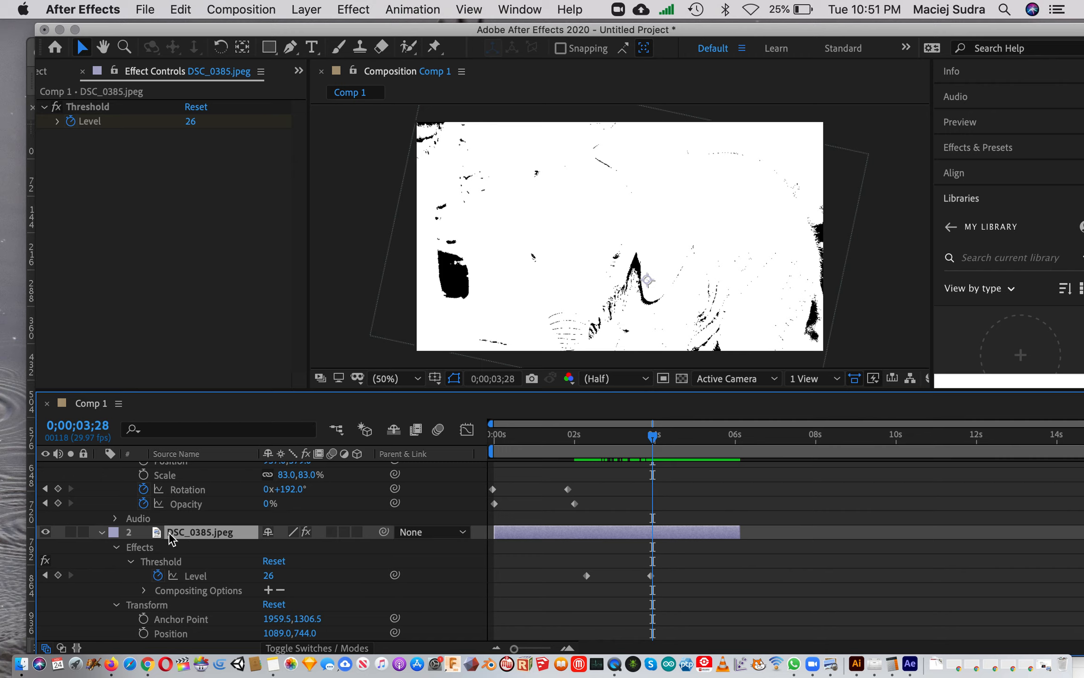
key("super+d")
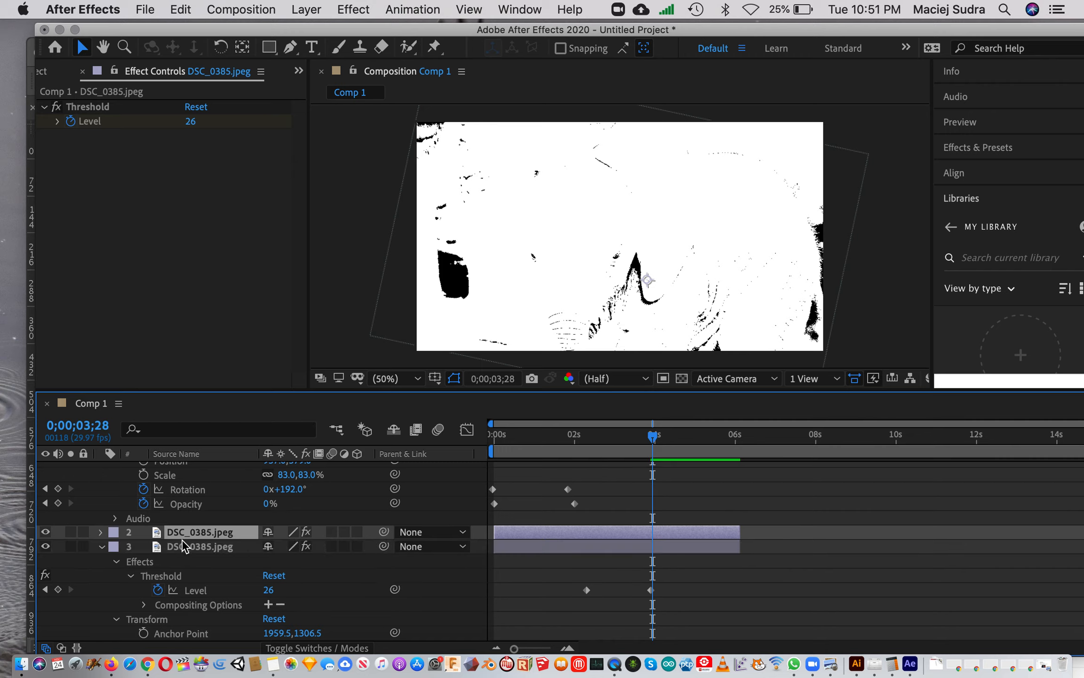
left_click(101, 532)
left_click(132, 548)
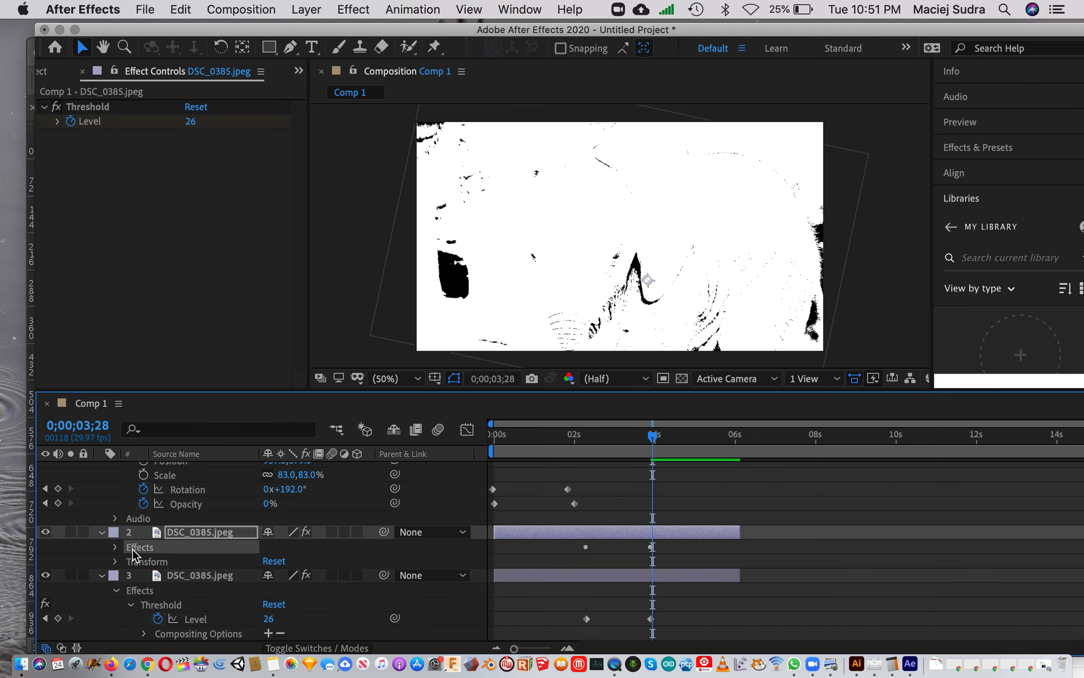
key("Delete")
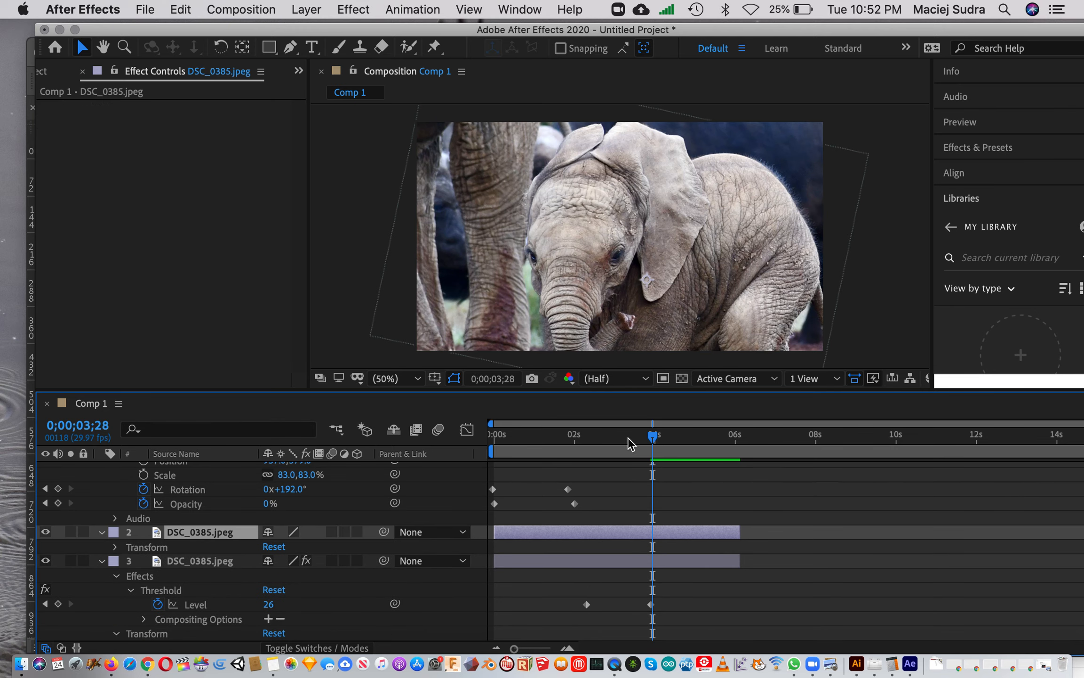
Keyframe the upper DSC_0385.jpeg copy's opacity at 100% at 0;00;02;07 and 0% at 0;00;03;12, and scrub through the fade.
left_click_drag(656, 434, 583, 474)
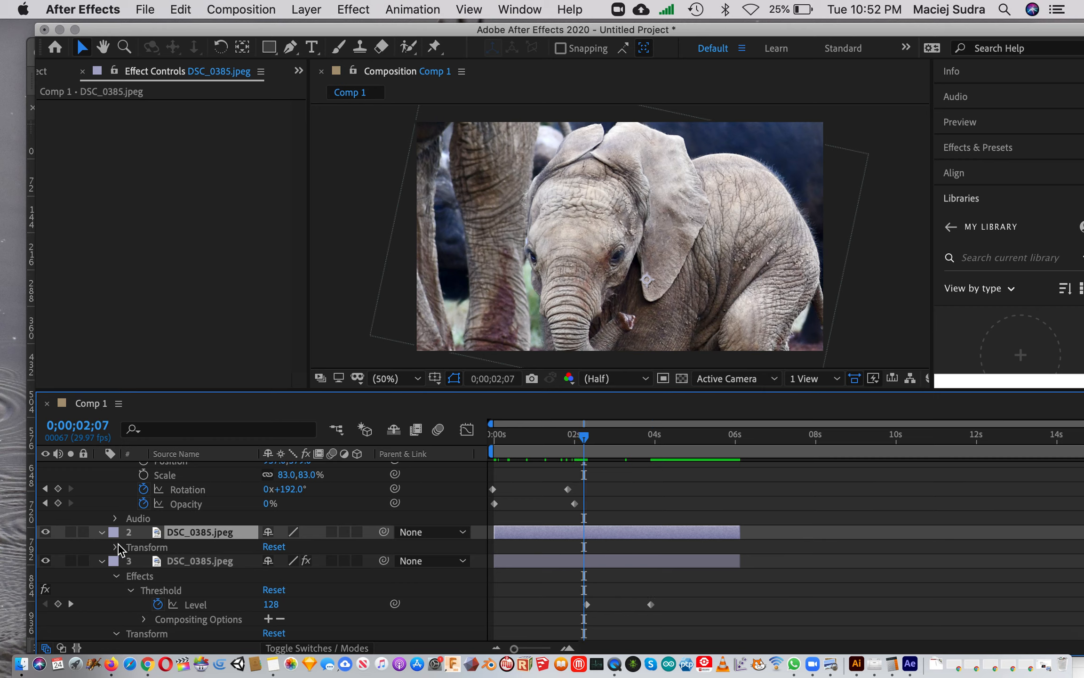
left_click(115, 546)
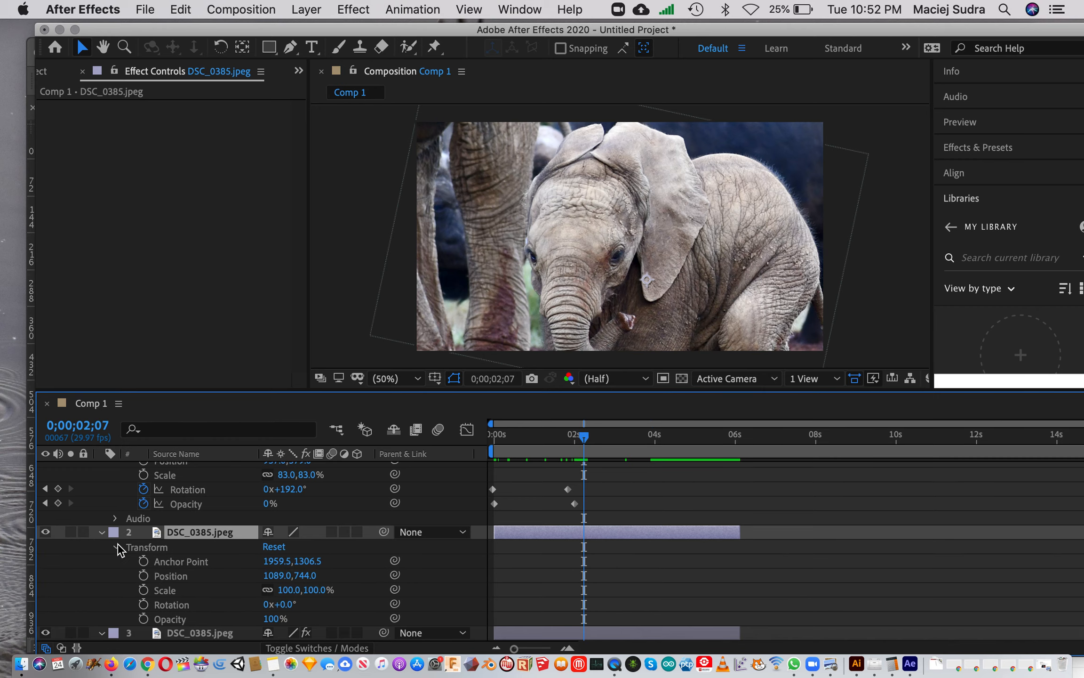
left_click(143, 619)
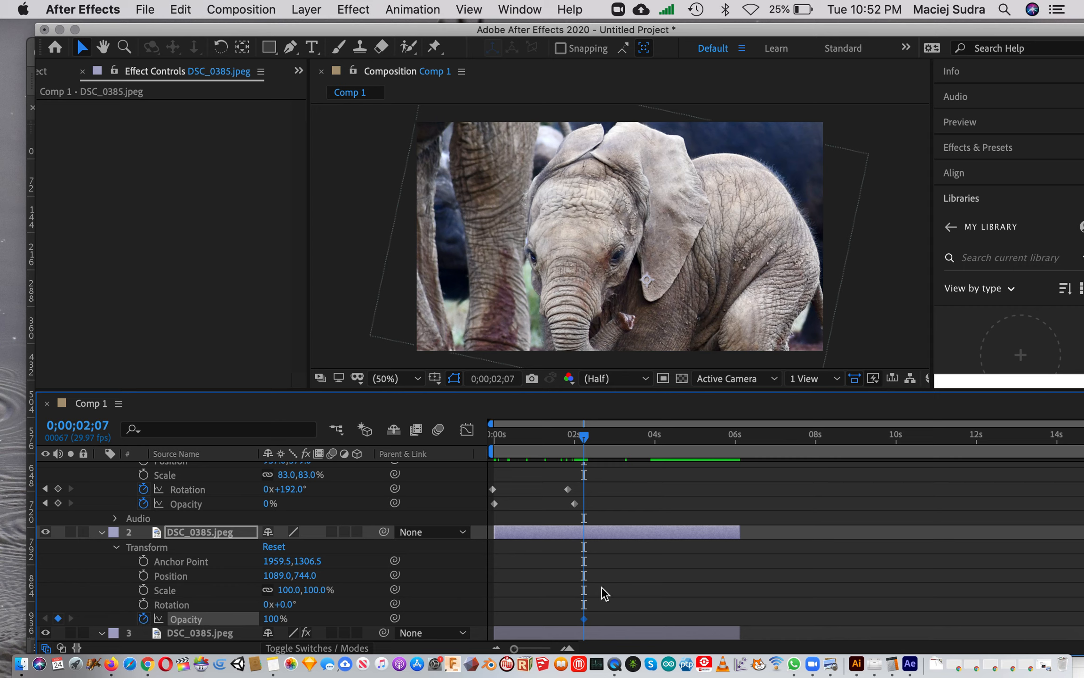
left_click_drag(593, 436, 635, 436)
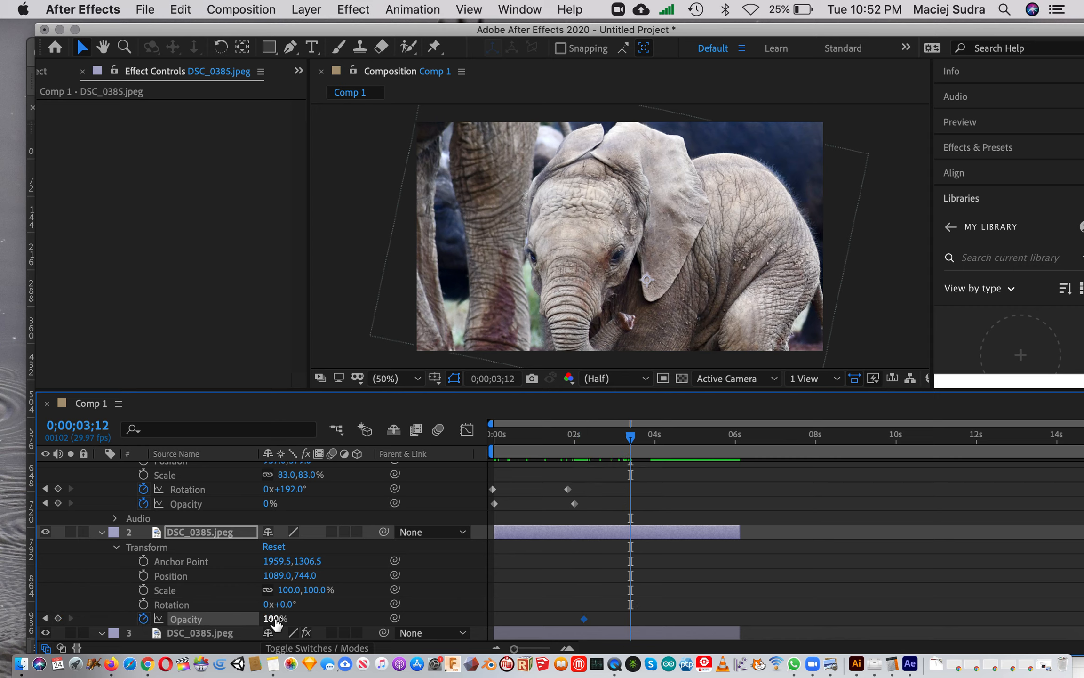
left_click_drag(275, 622, 116, 633)
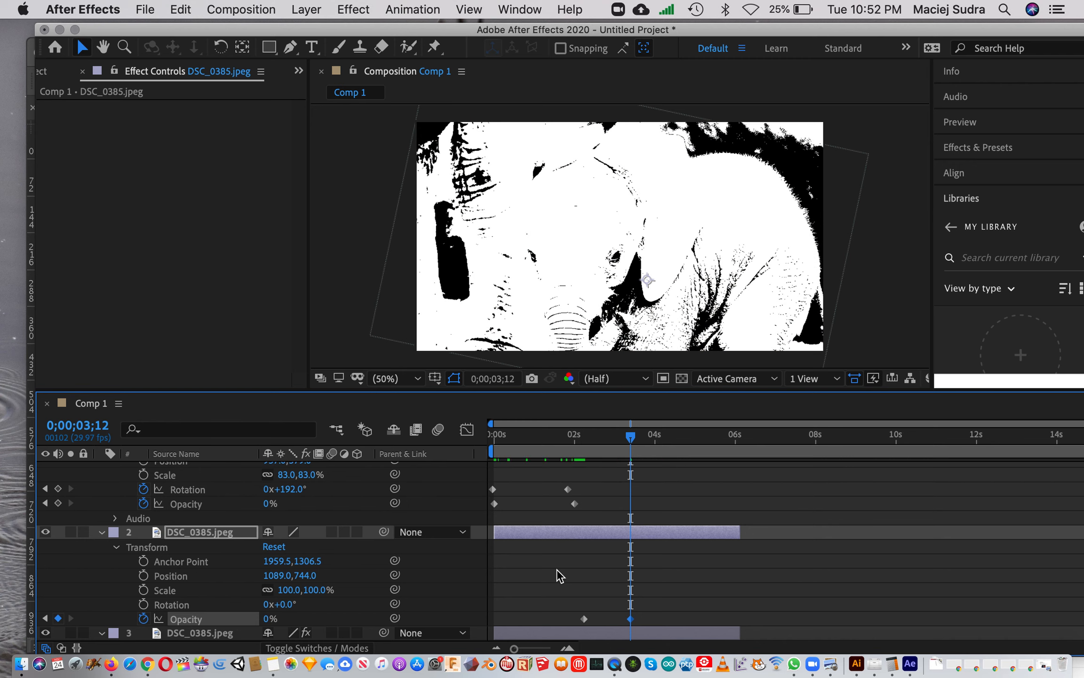
left_click_drag(631, 435, 721, 447)
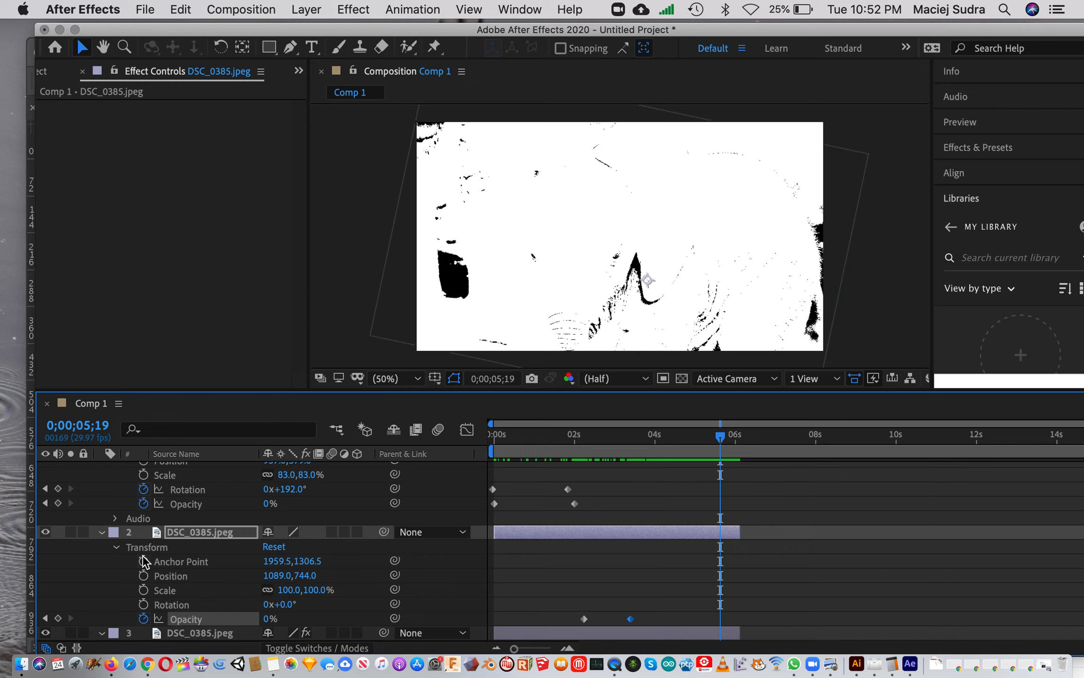
scroll(200, 531, "up", 3)
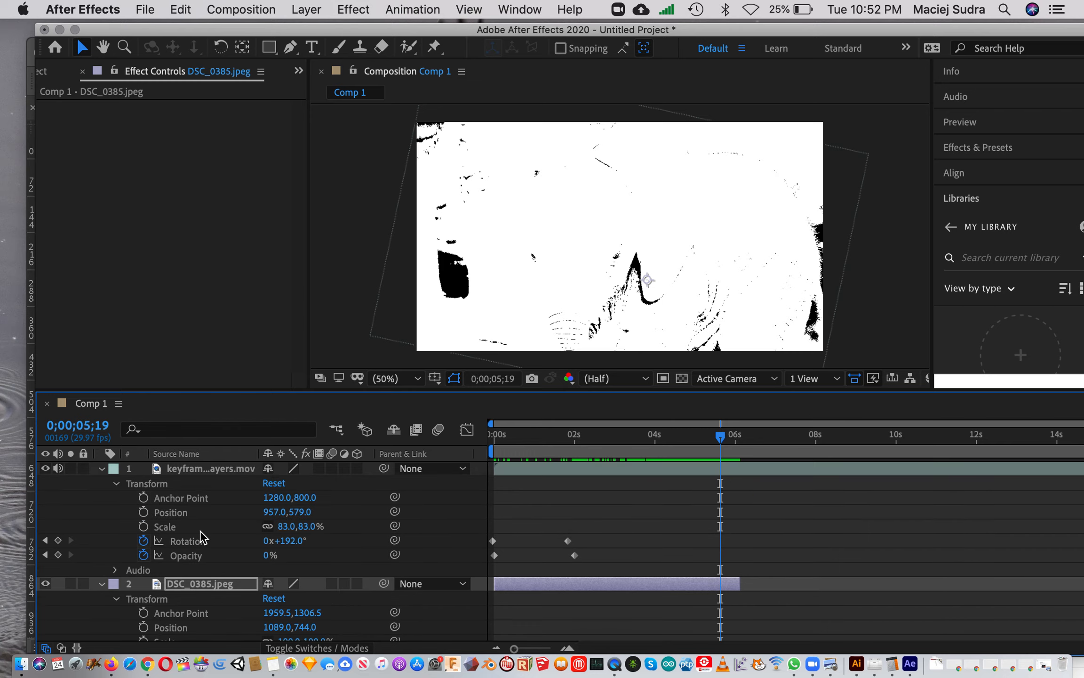